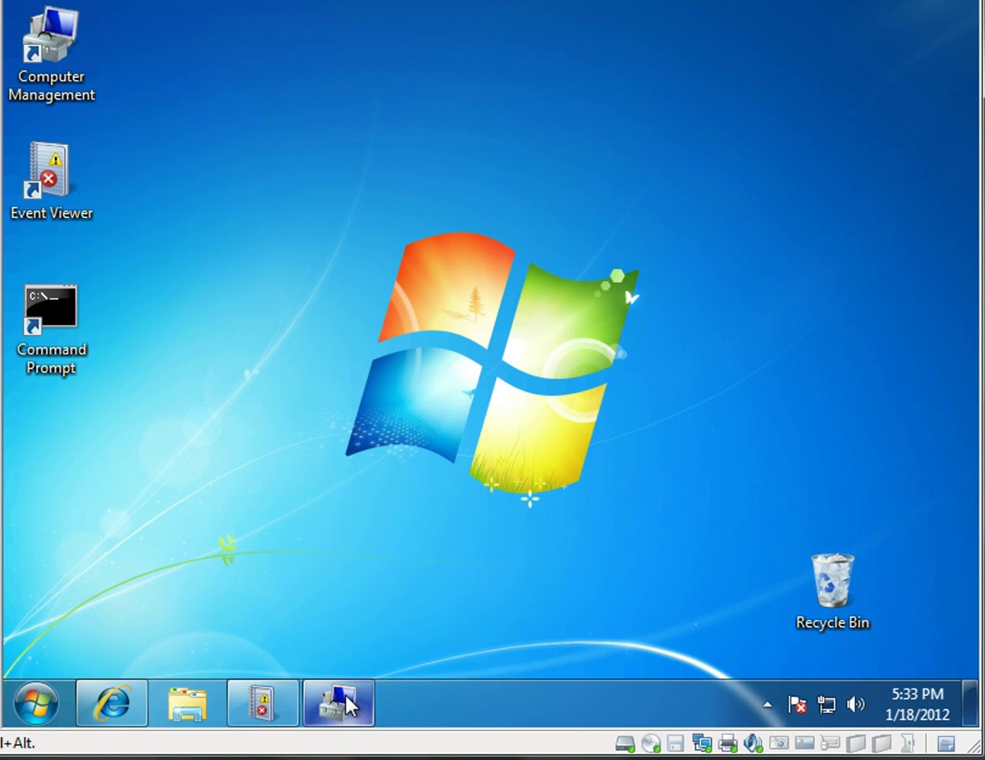
- Open the SNMP property of secRMM under System Tools in Computer Management and bring its whole settings window into view
{"action": "left_click", "coordinate": [340, 656]}
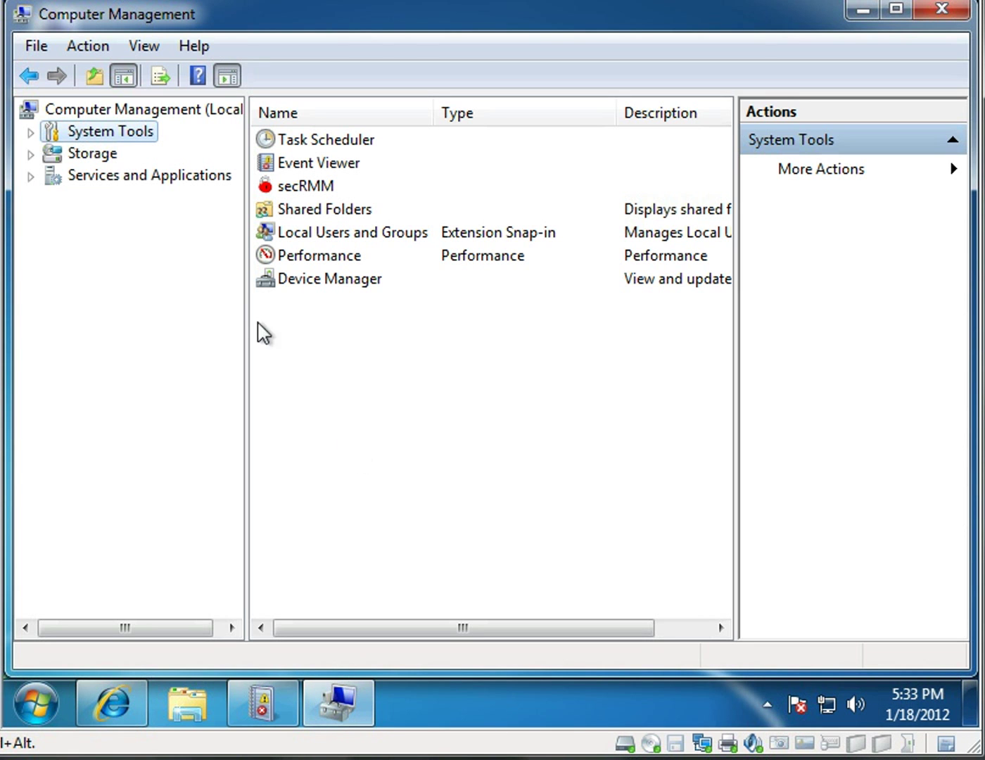
{"action": "left_click", "coordinate": [30, 133]}
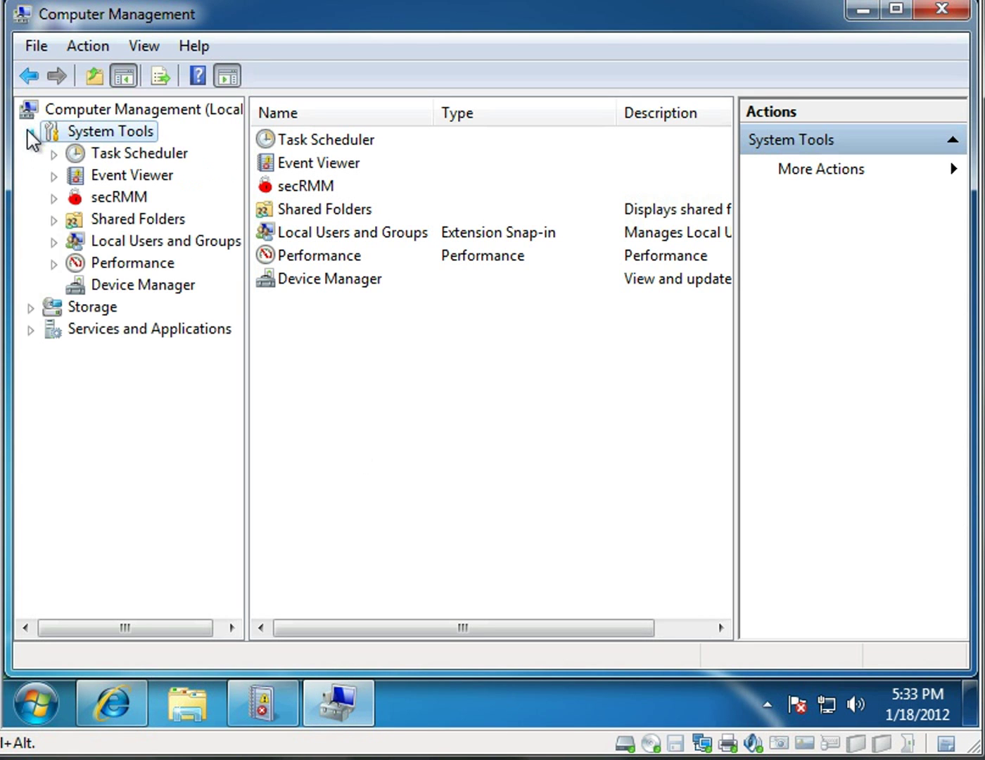
{"action": "left_click", "coordinate": [116, 200]}
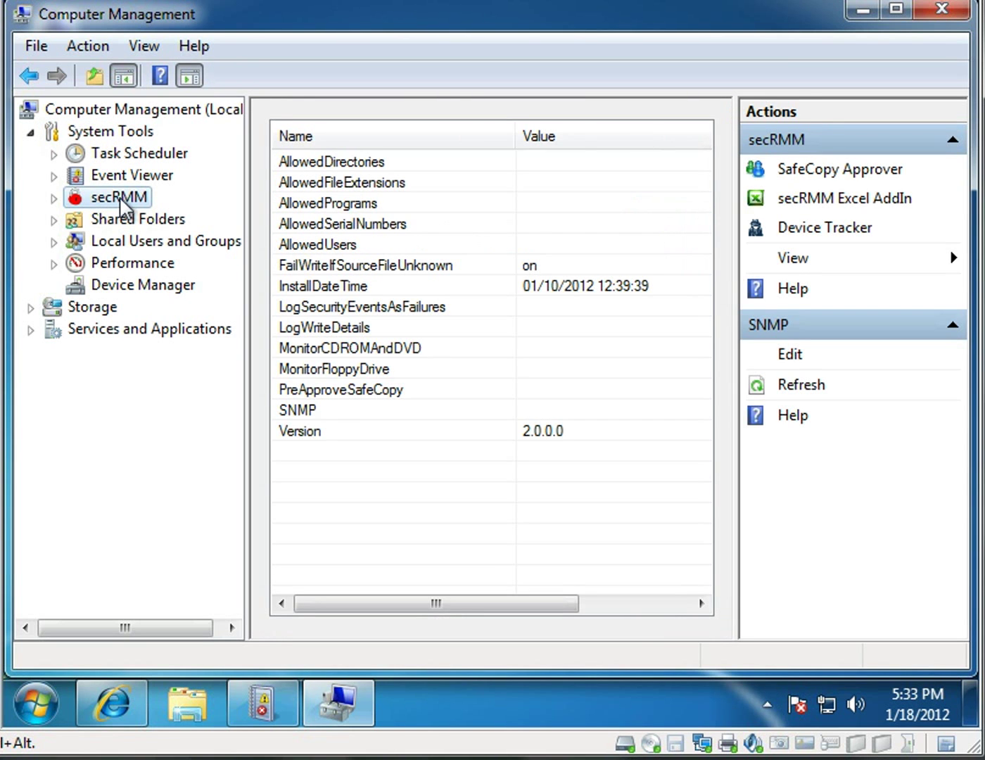
{"action": "left_click", "coordinate": [329, 409]}
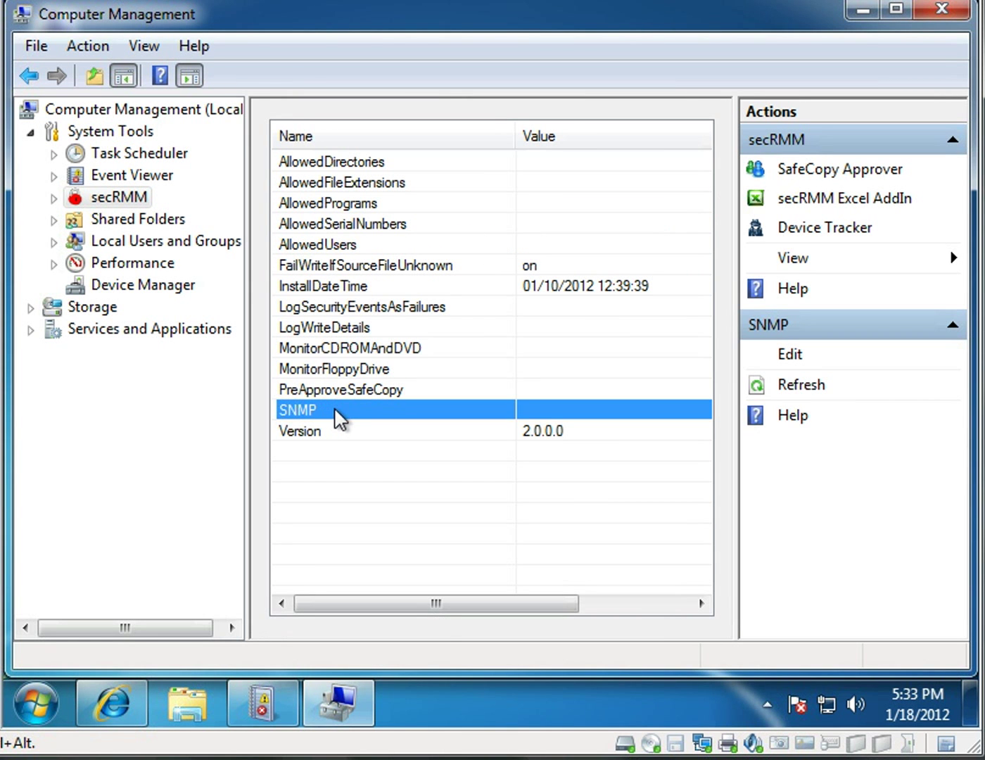
{"action": "double_click", "coordinate": [340, 418]}
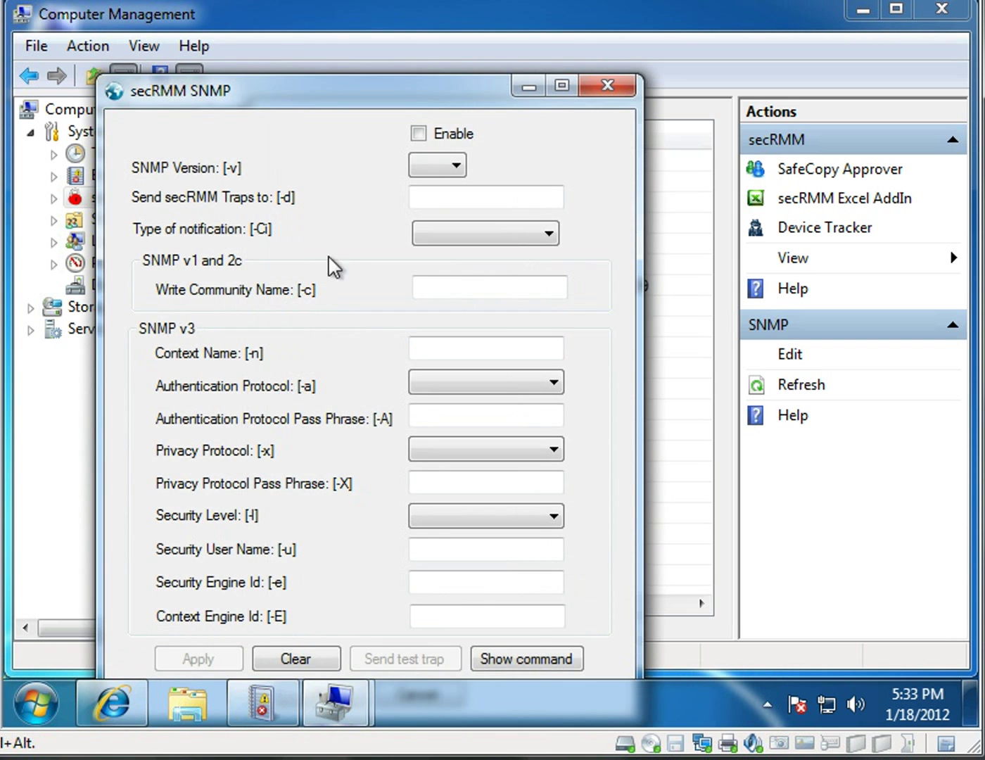
{"action": "left_click_drag", "start_coordinate": [308, 99], "coordinate": [428, 29]}
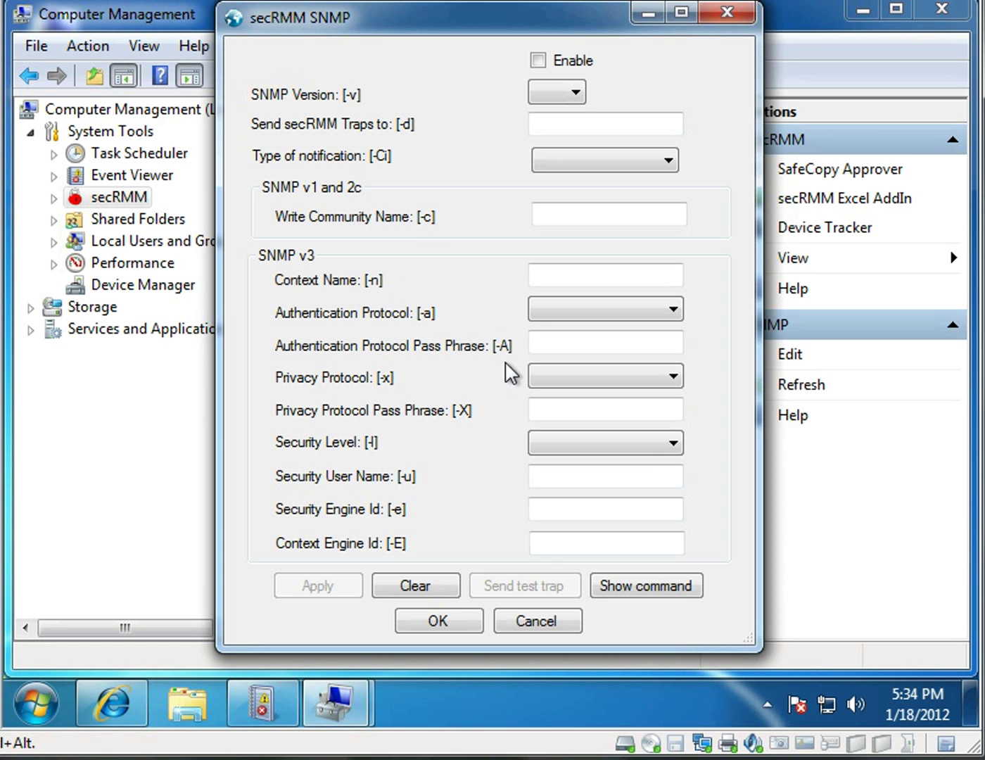
- Show the snmptrap command generated from the SNMP settings, highlight the program name, and close the text file
{"action": "left_click", "coordinate": [644, 588]}
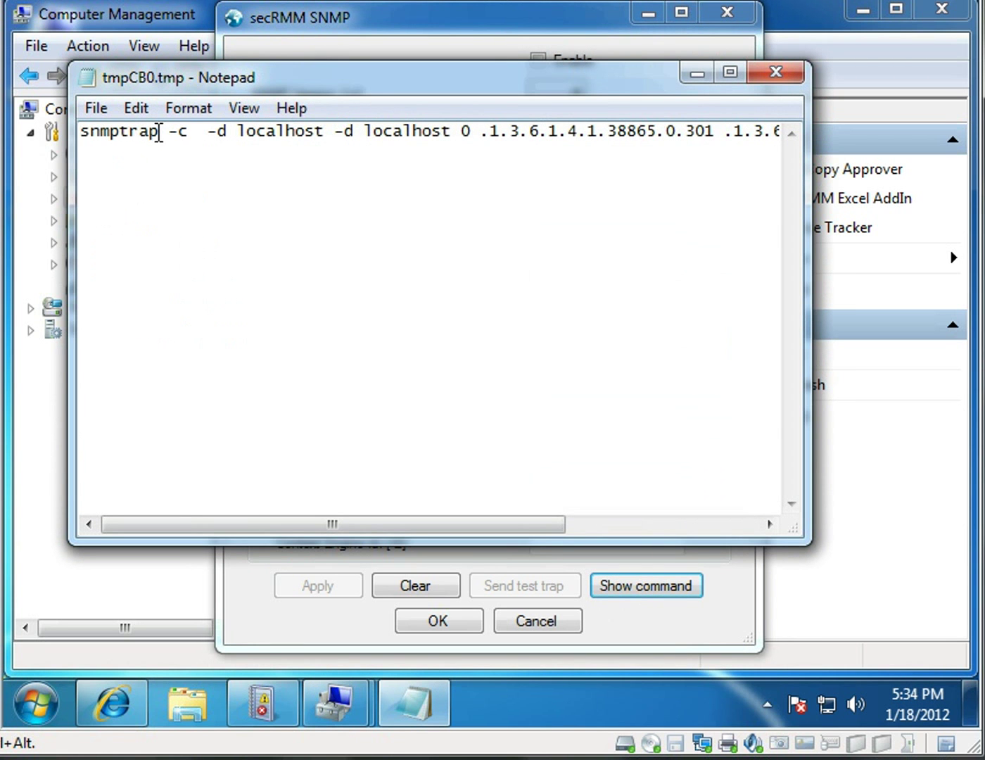
{"action": "mouse_move", "coordinate": [151, 134]}
{"action": "left_mouse_down"}
{"action": "mouse_move", "coordinate": [90, 134]}
{"action": "mouse_move", "coordinate": [160, 131]}
{"action": "left_mouse_up"}
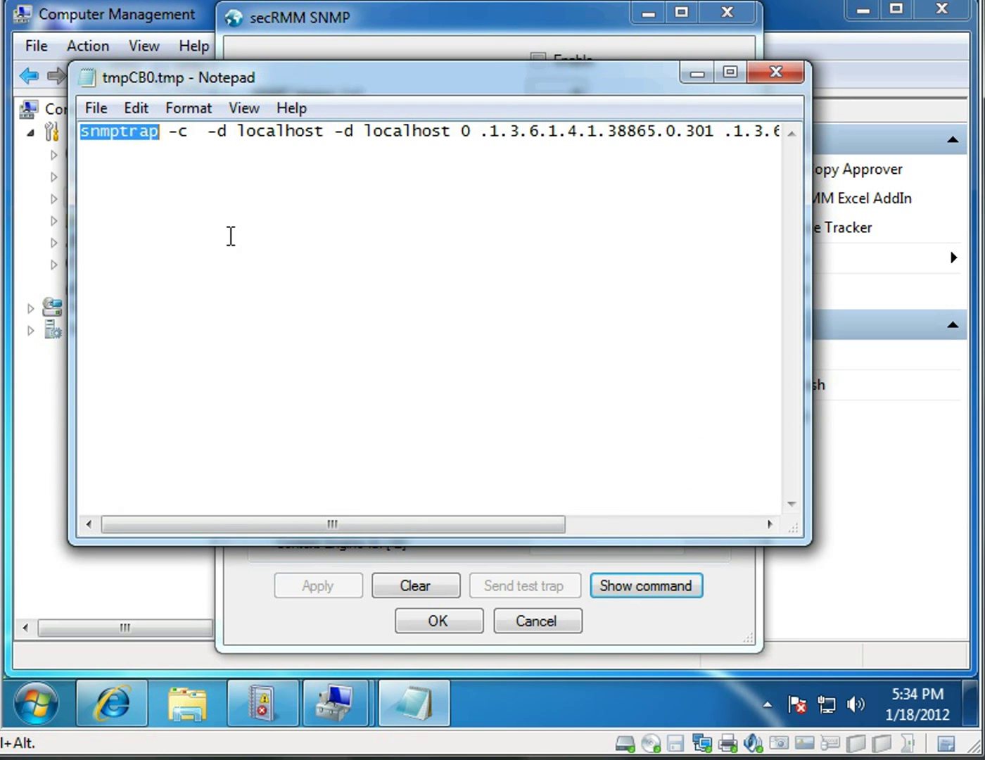
{"action": "left_click", "coordinate": [776, 71]}
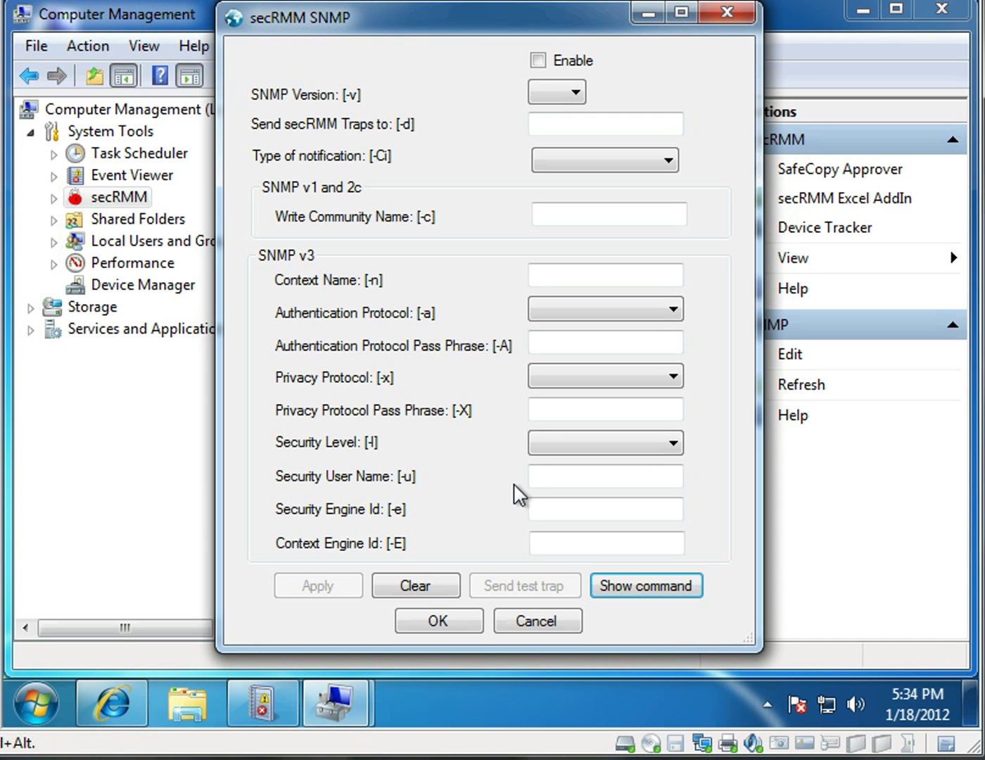
- Enable SNMP with version 2c and set the secRMM trap destination to 192.168.123.117
{"action": "left_click", "coordinate": [539, 62]}
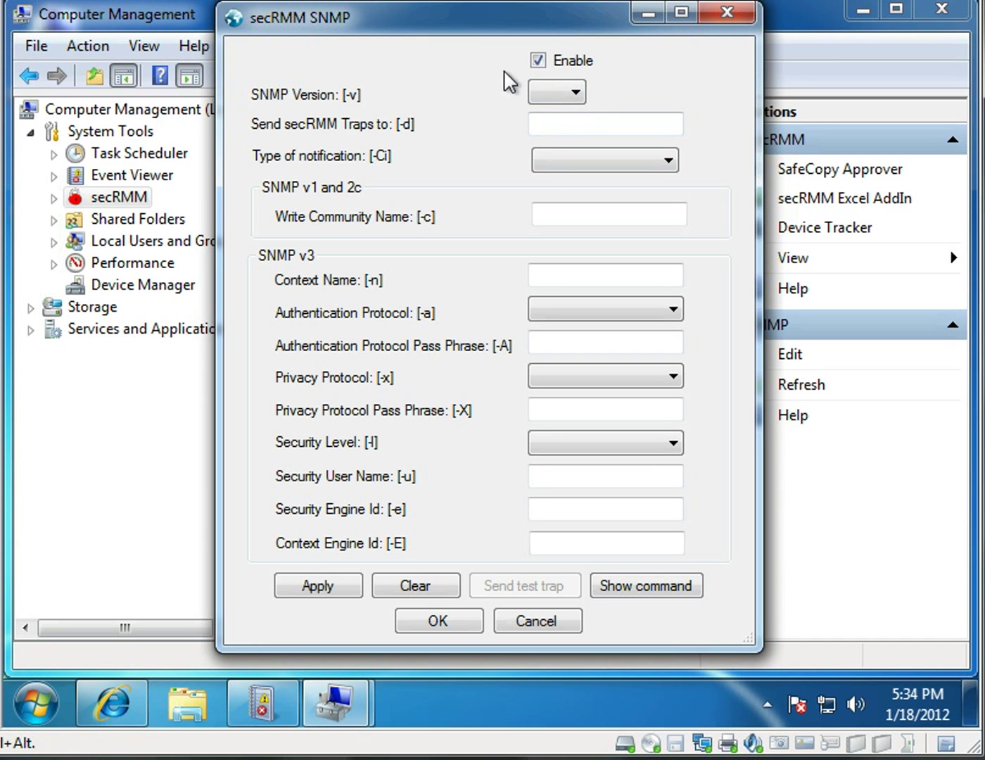
{"action": "left_click", "coordinate": [581, 97]}
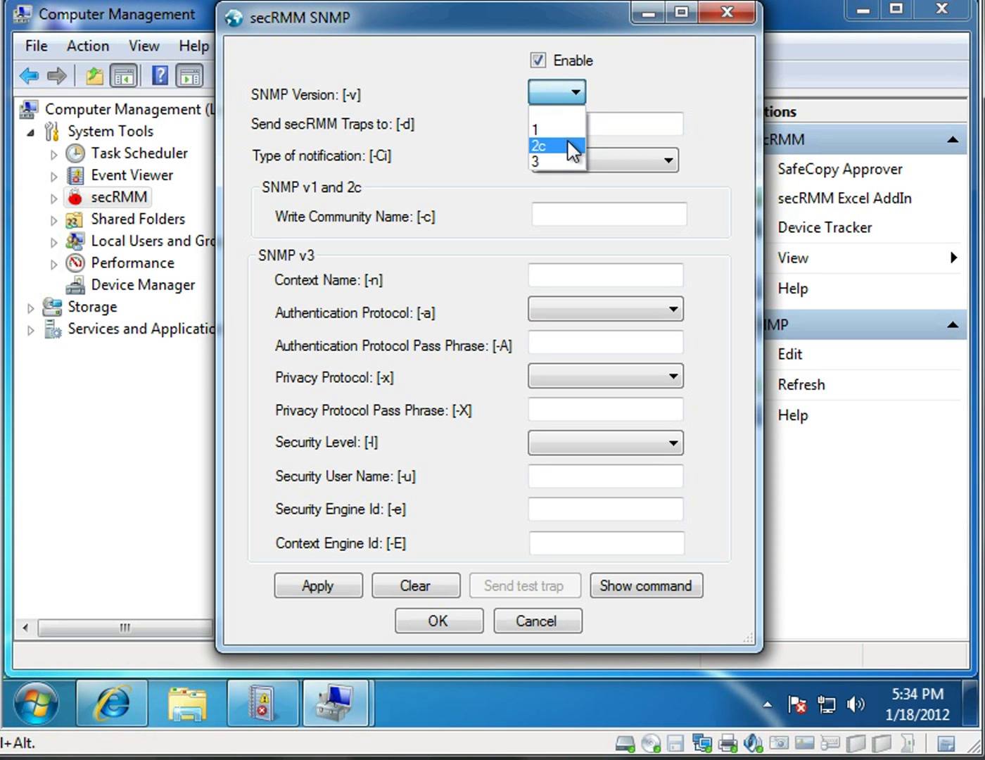
{"action": "left_click", "coordinate": [567, 146]}
{"action": "left_click", "coordinate": [567, 125]}
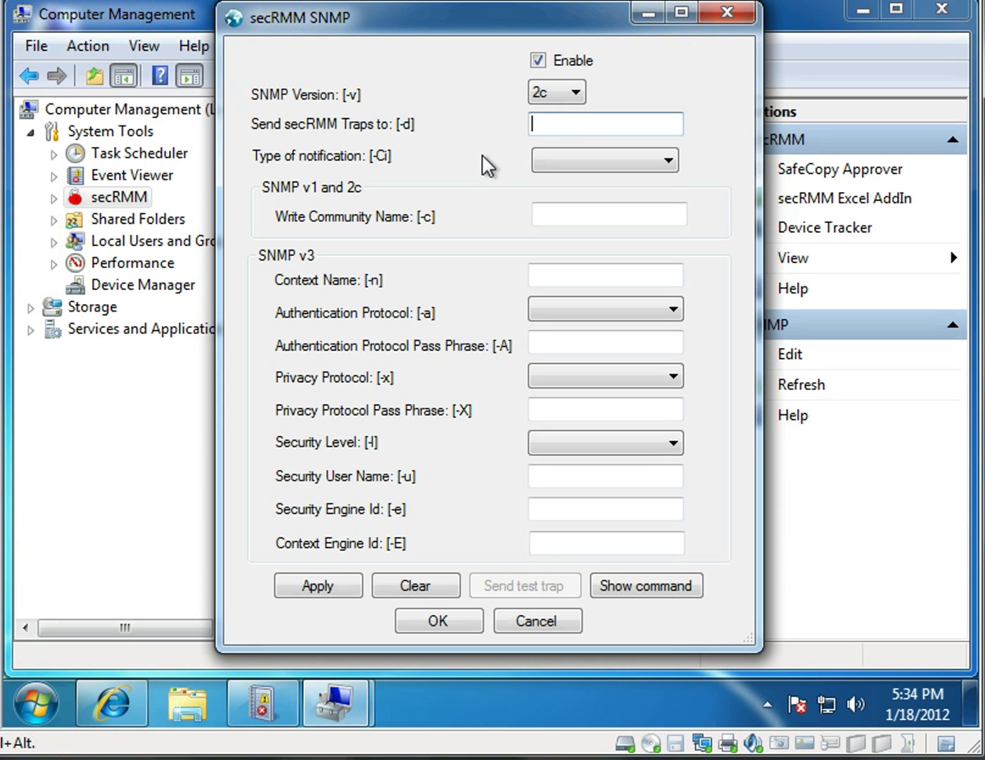
{"action": "type", "text": "1"}
{"action": "type", "text": "92.168.123.117"}
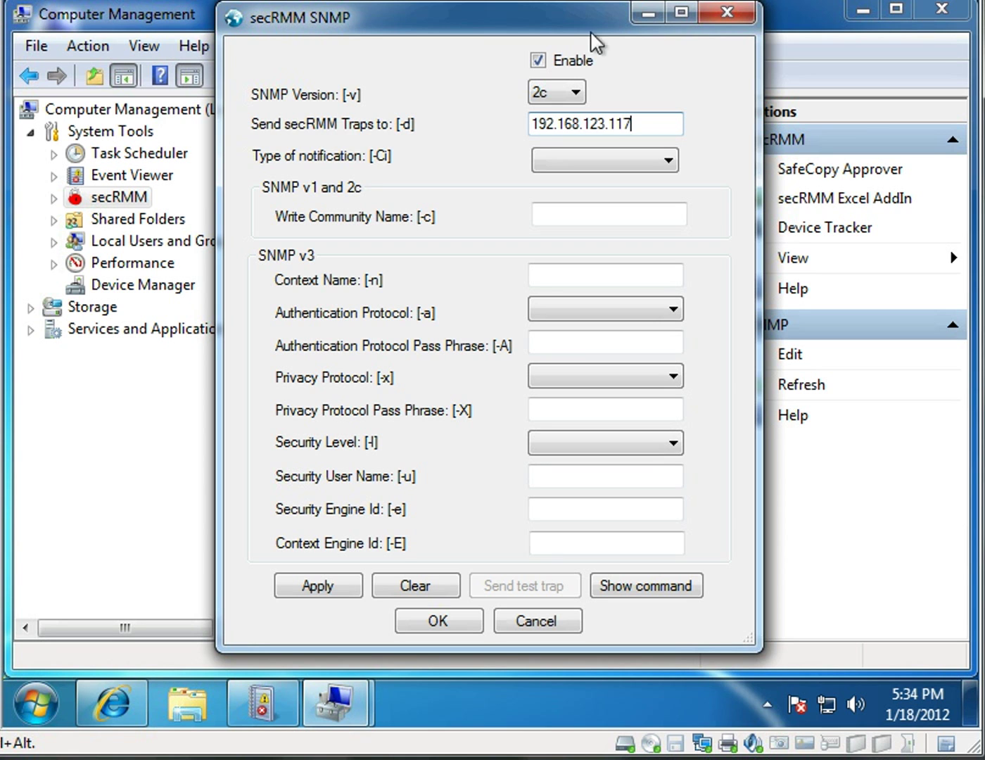
- Set the type of notification to Trap and the write community name to public
{"action": "left_click", "coordinate": [672, 160]}
{"action": "left_click", "coordinate": [598, 206]}
{"action": "left_click", "coordinate": [576, 215]}
{"action": "type", "text": "public"}
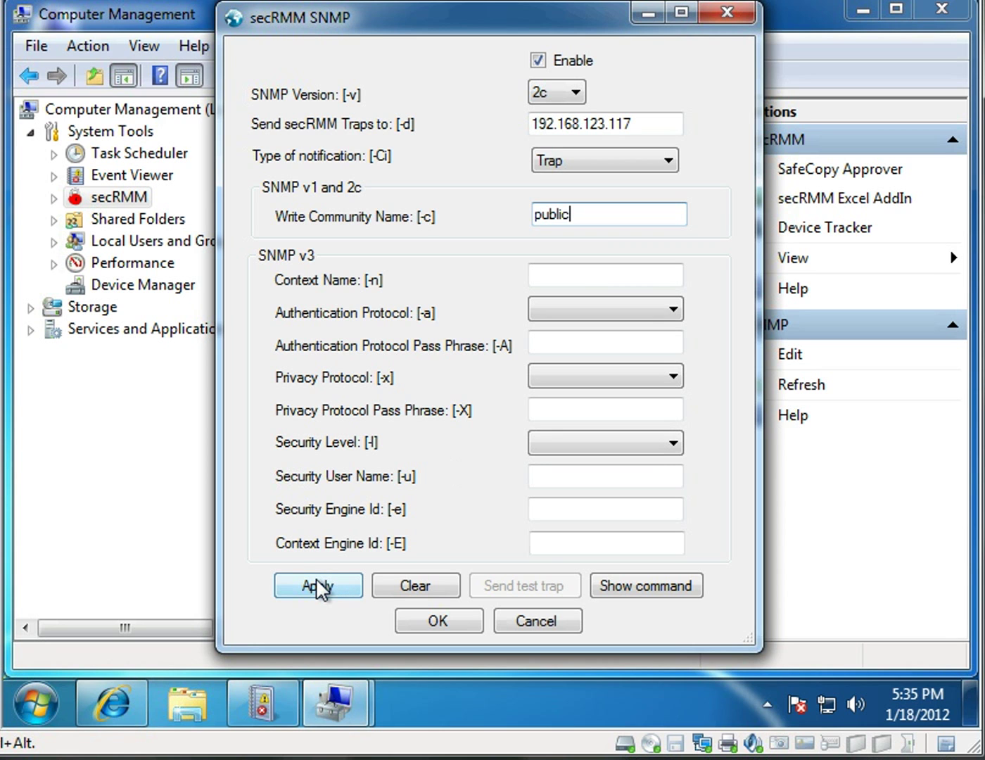
- Switch to iReasoning MIB Browser, examine the objects under secRMM in the MIB tree, and check the Trap Receiver
{"action": "left_click_drag", "start_coordinate": [440, 21], "coordinate": [293, 22]}
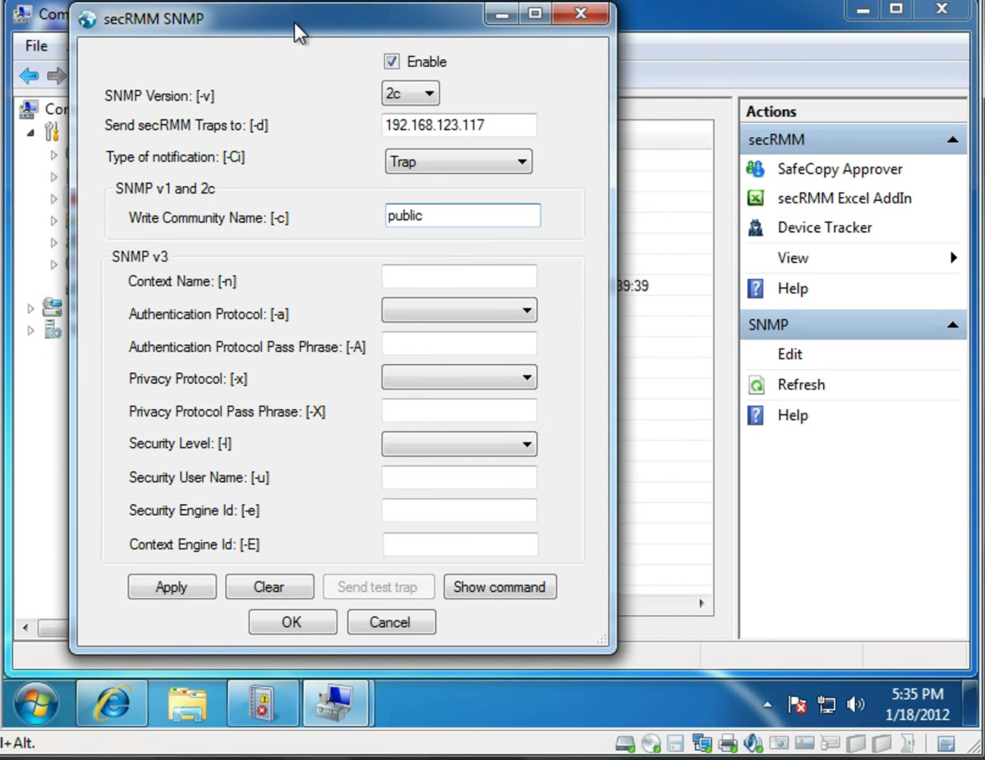
{"action": "mouse_move", "coordinate": [116, 704]}
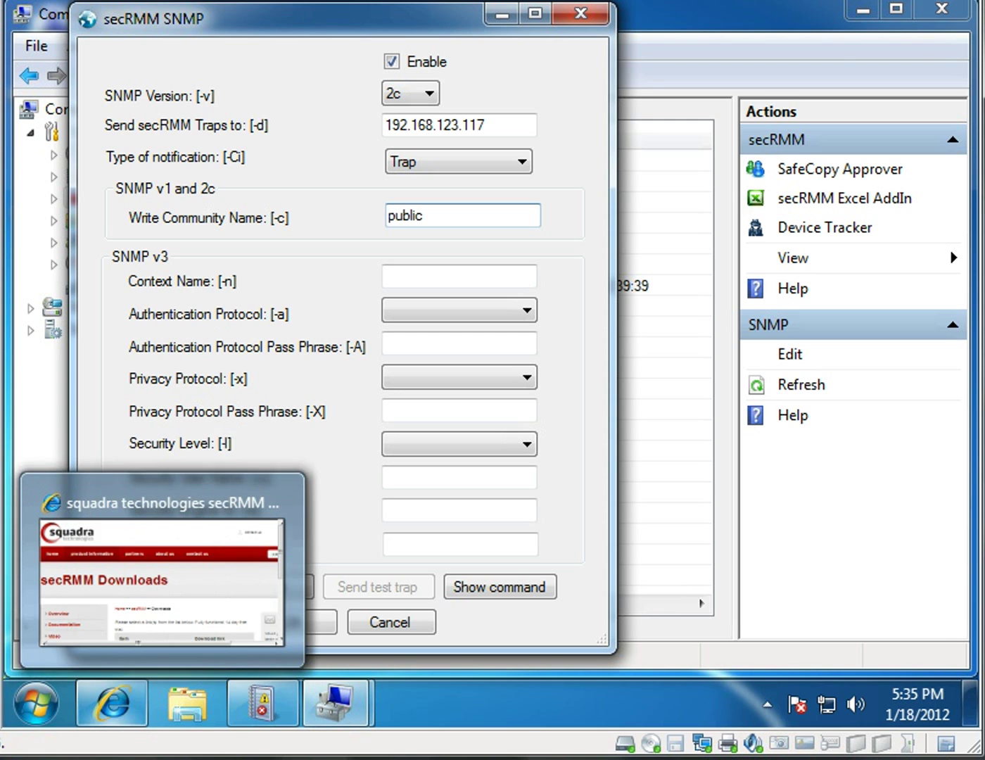
{"action": "mouse_move", "coordinate": [79, 759]}
{"action": "left_click", "coordinate": [70, 724]}
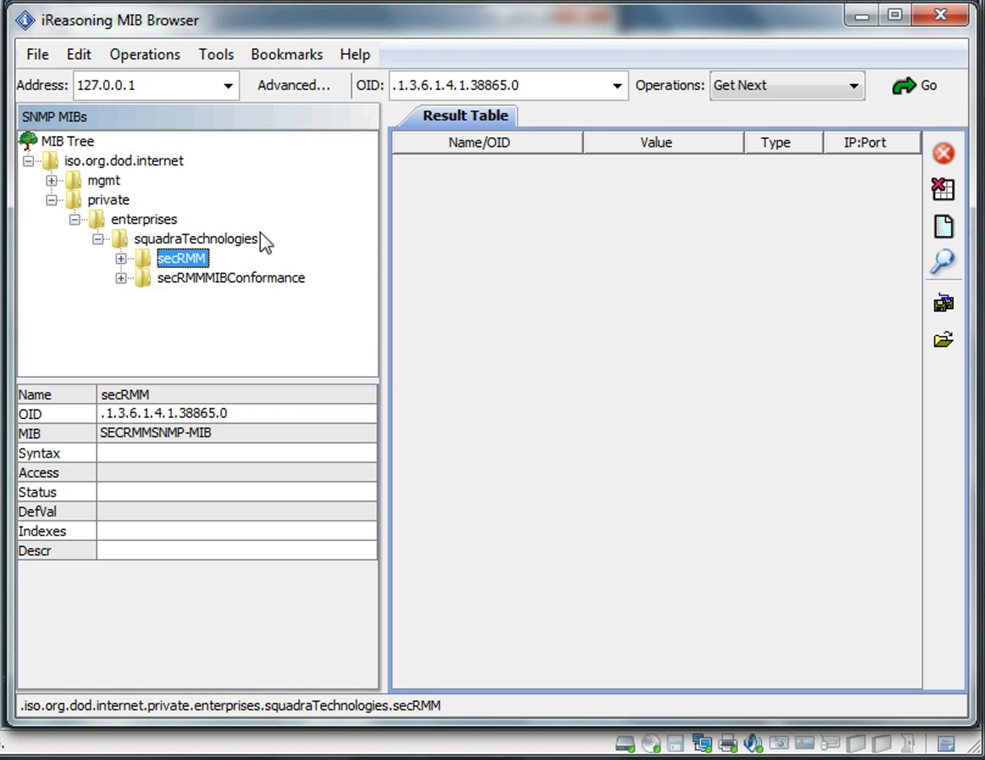
{"action": "left_click", "coordinate": [121, 258]}
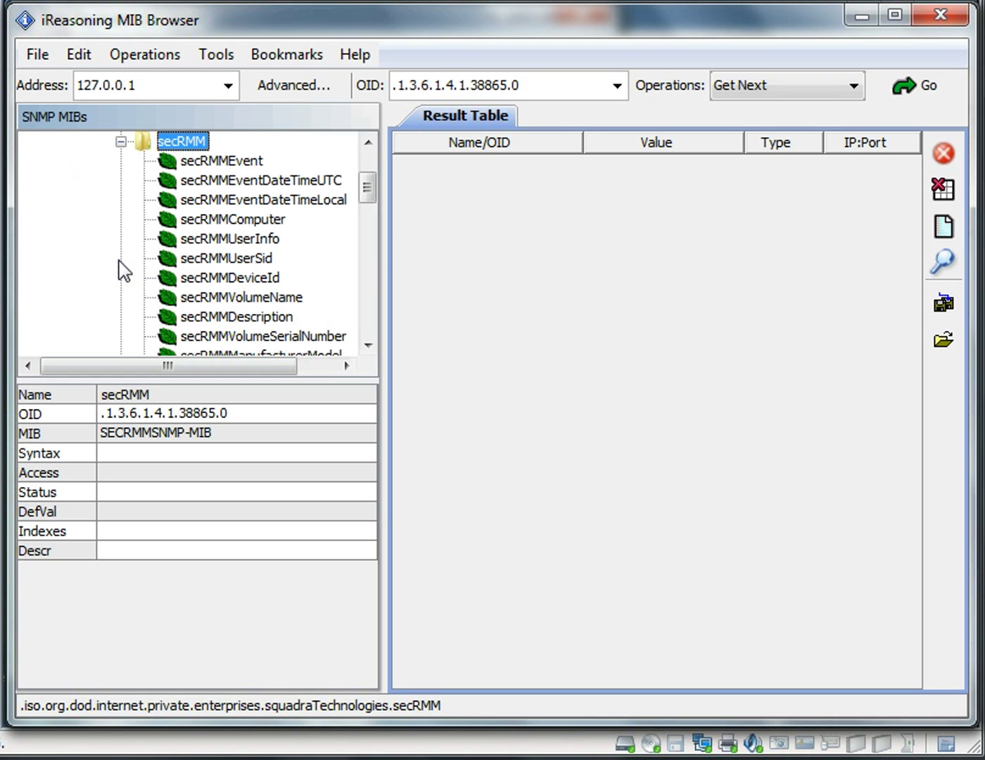
{"action": "mouse_move", "coordinate": [364, 185]}
{"action": "left_mouse_down"}
{"action": "mouse_move", "coordinate": [366, 312]}
{"action": "mouse_move", "coordinate": [365, 163]}
{"action": "left_mouse_up"}
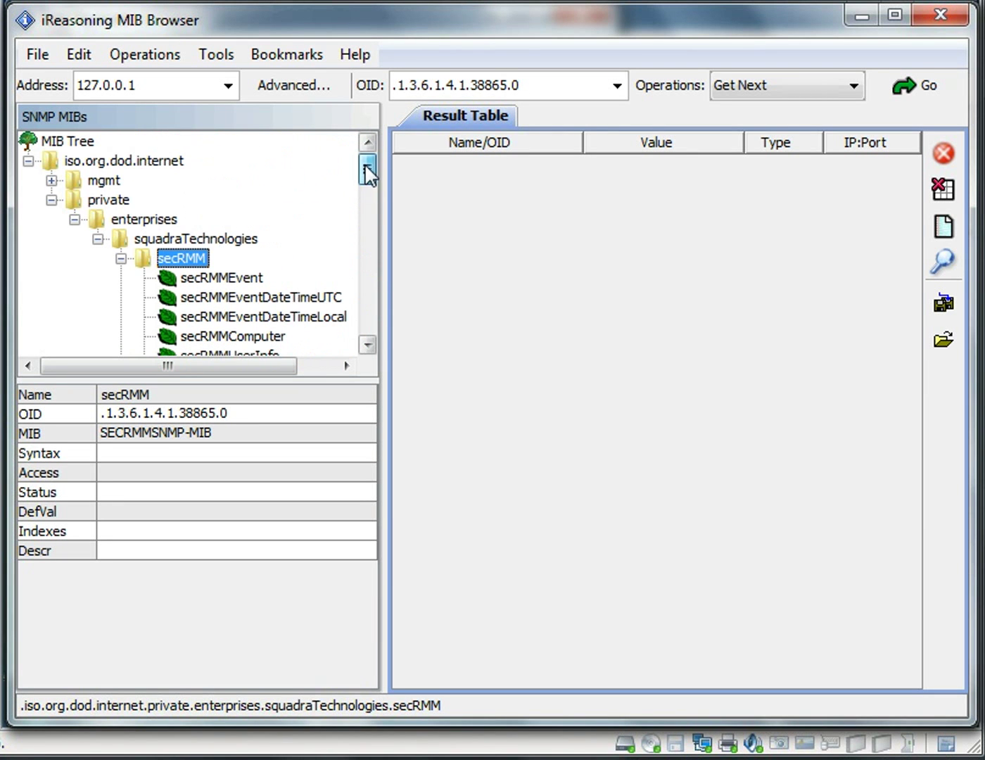
{"action": "left_click", "coordinate": [860, 20]}
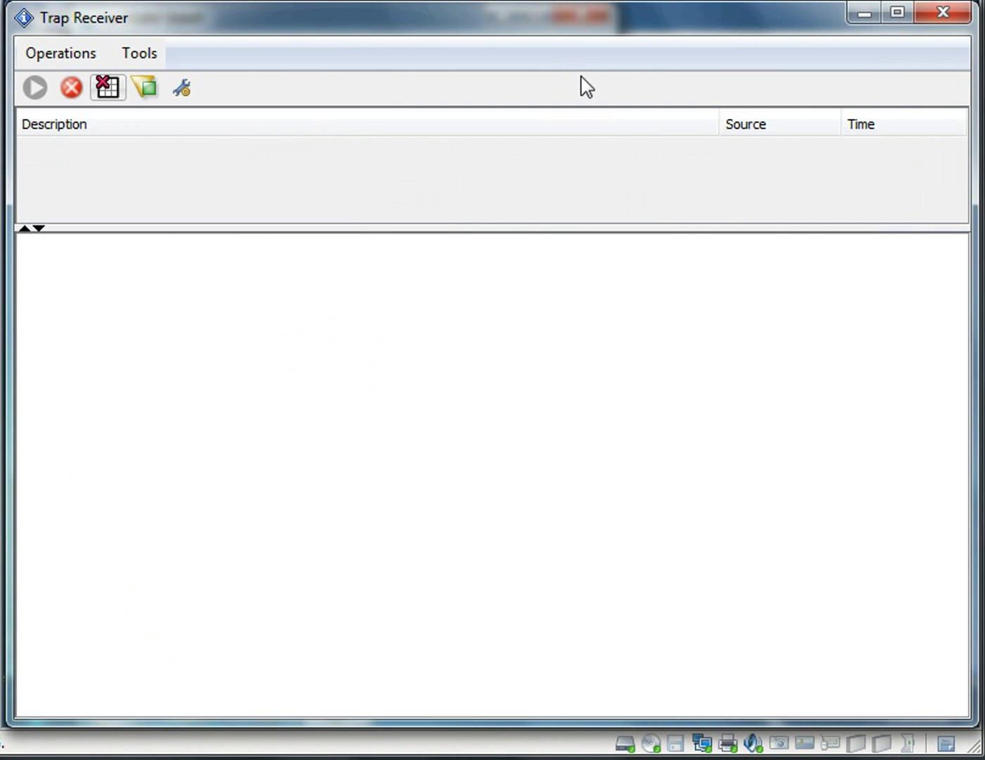
{"action": "left_click", "coordinate": [867, 19]}
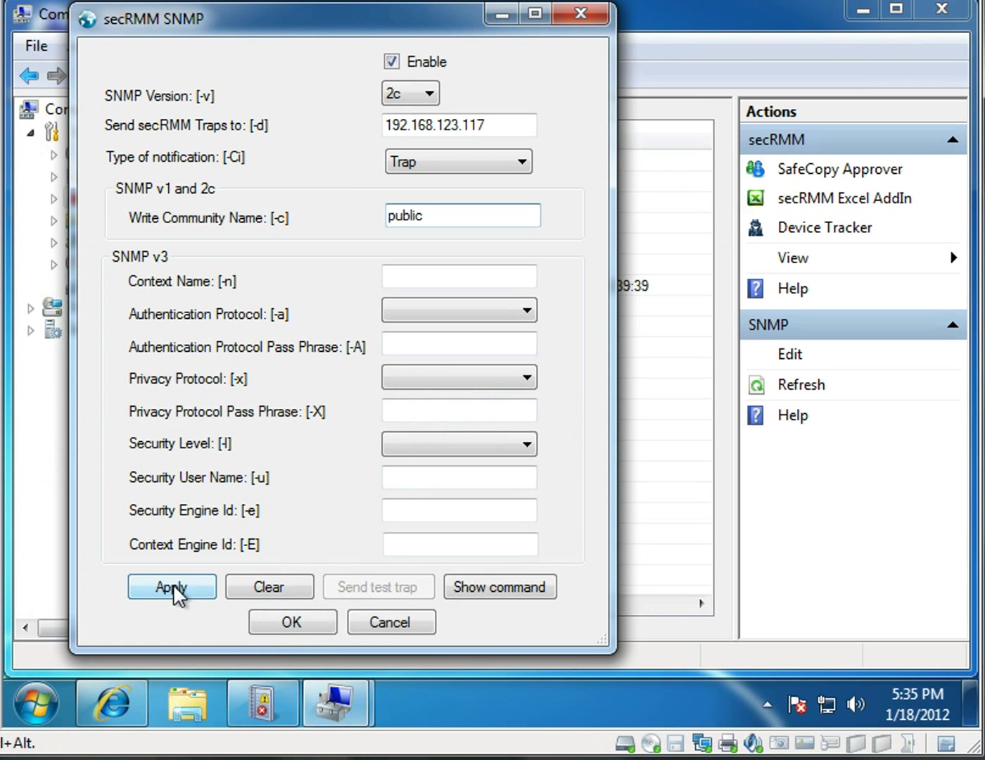
- Apply the SNMP settings and review the details of the secRMMAdministrationTrap in the Trap Receiver
{"action": "left_click", "coordinate": [173, 587]}
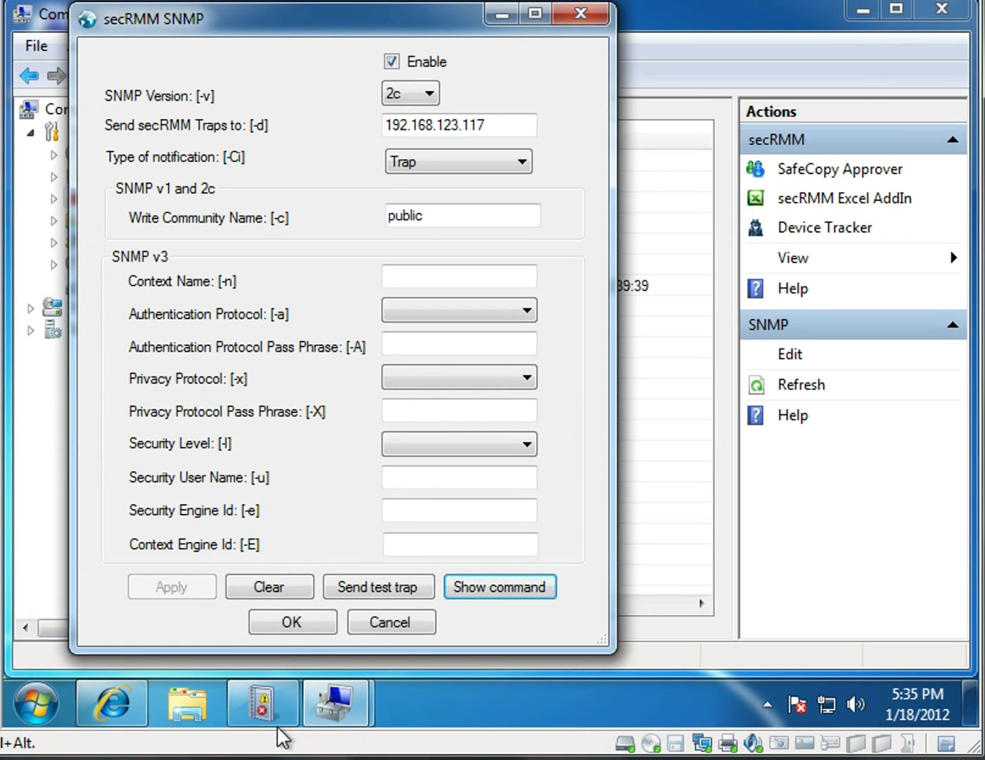
{"action": "left_click", "coordinate": [263, 703]}
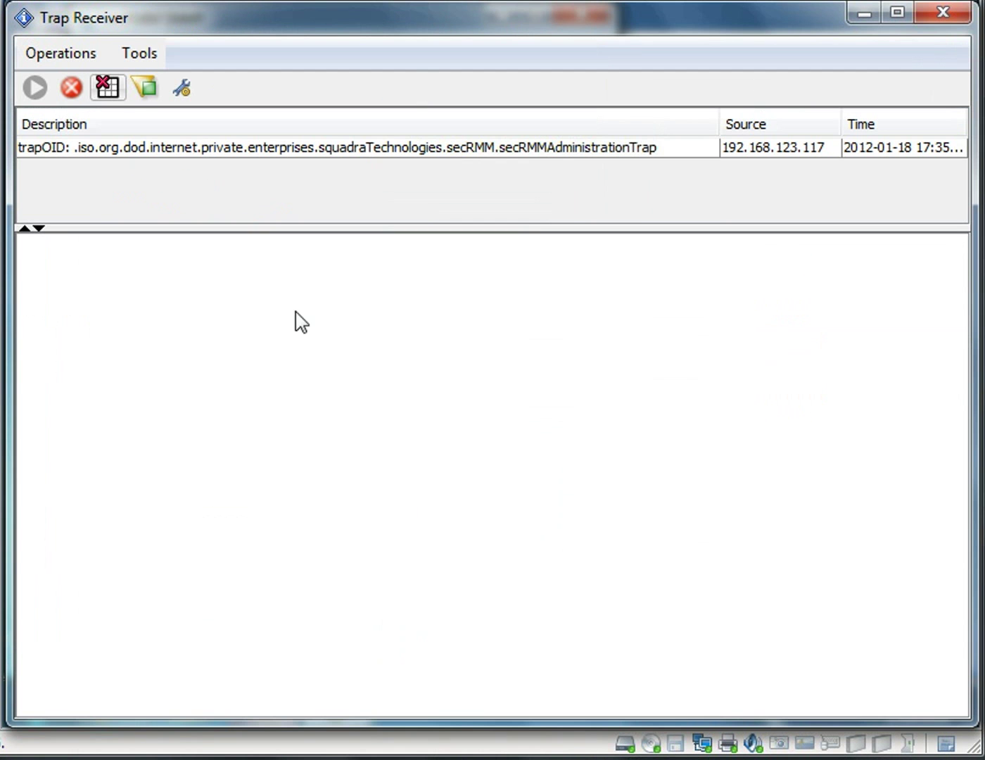
{"action": "left_click", "coordinate": [466, 150]}
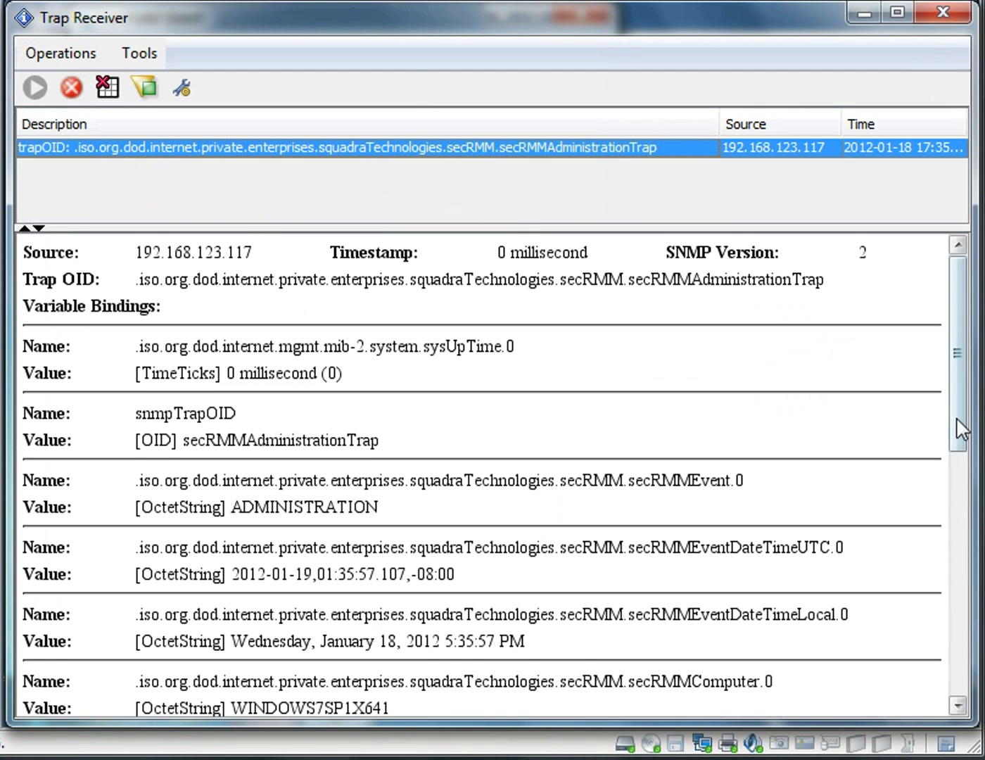
{"action": "left_click_drag", "start_coordinate": [959, 356], "coordinate": [950, 607]}
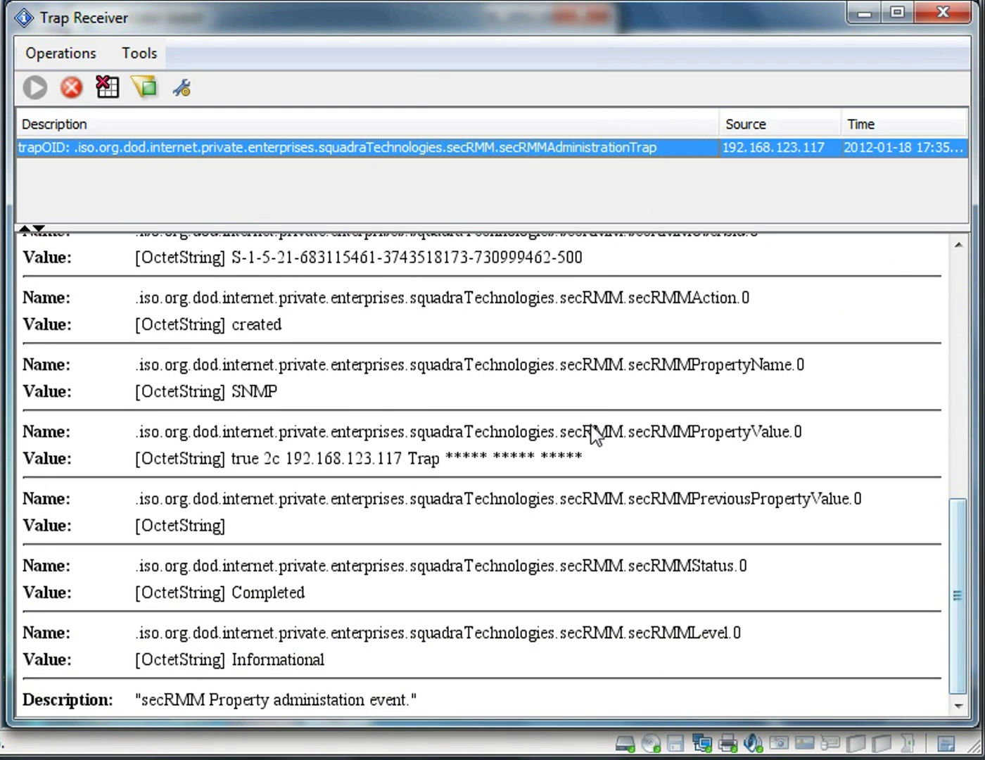
{"action": "left_click", "coordinate": [865, 13]}
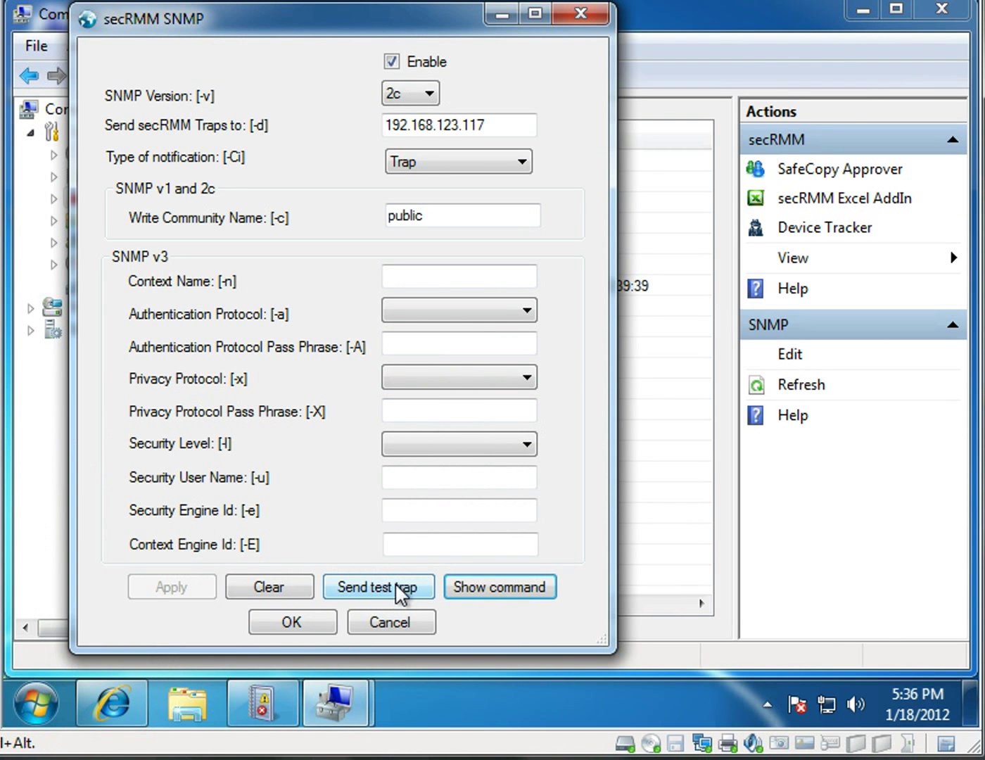
- Send a test trap and inspect the secRMMExternalEventTrap's complete event log message in the Trap Receiver
{"action": "left_click", "coordinate": [397, 585]}
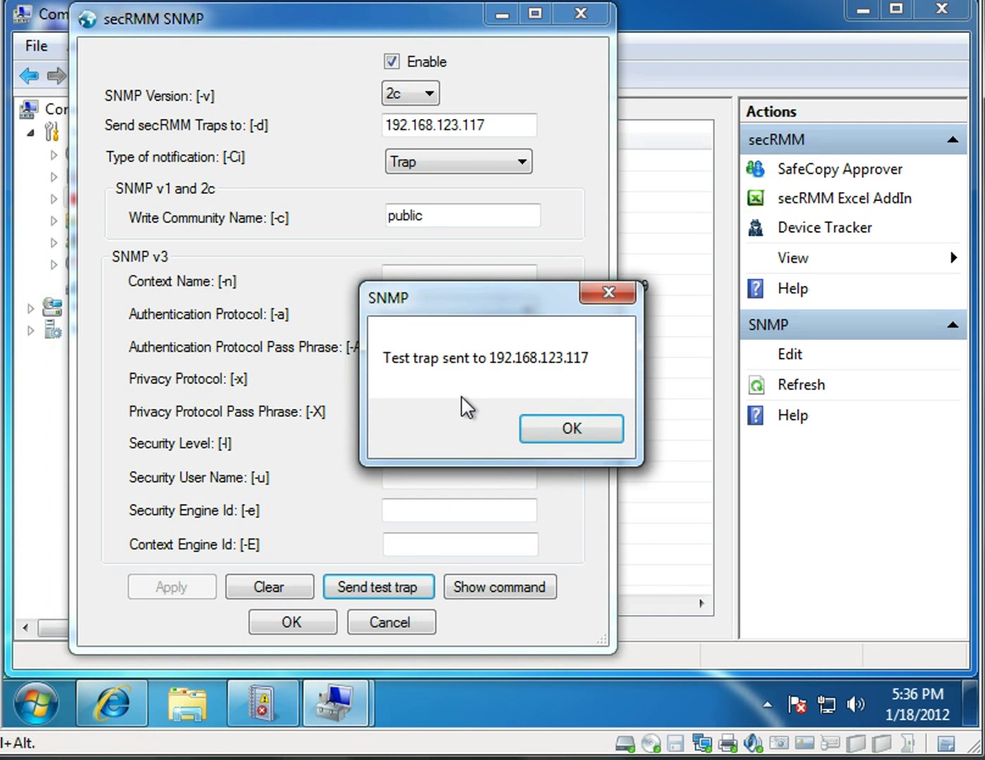
{"action": "left_click", "coordinate": [572, 429]}
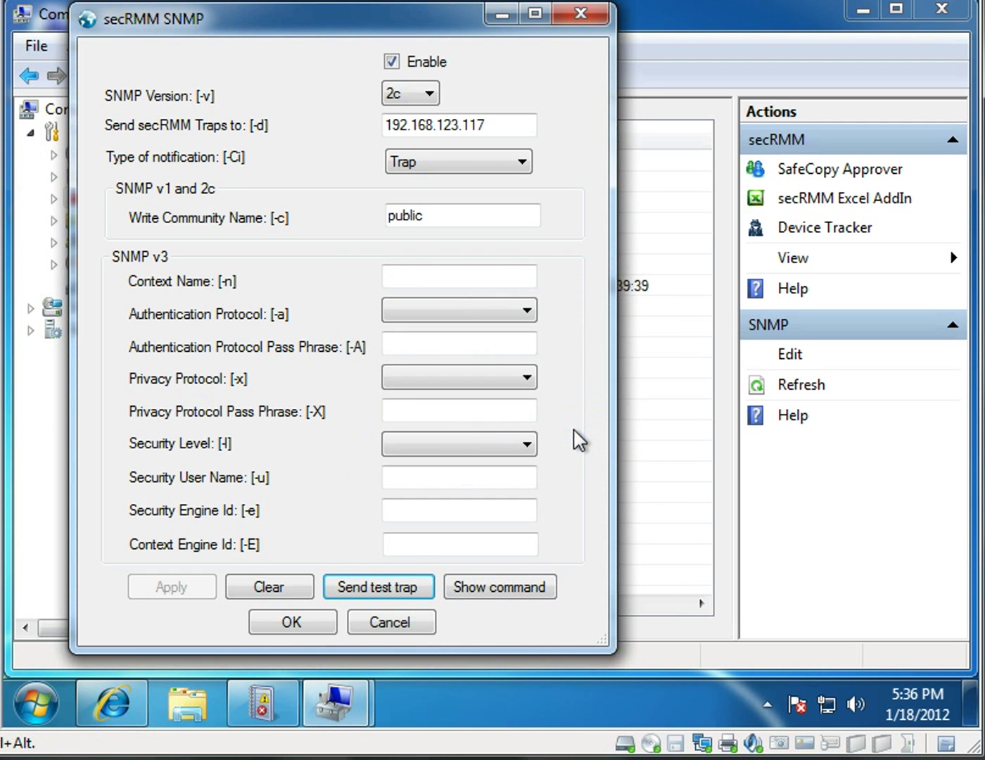
{"action": "mouse_move", "coordinate": [331, 703]}
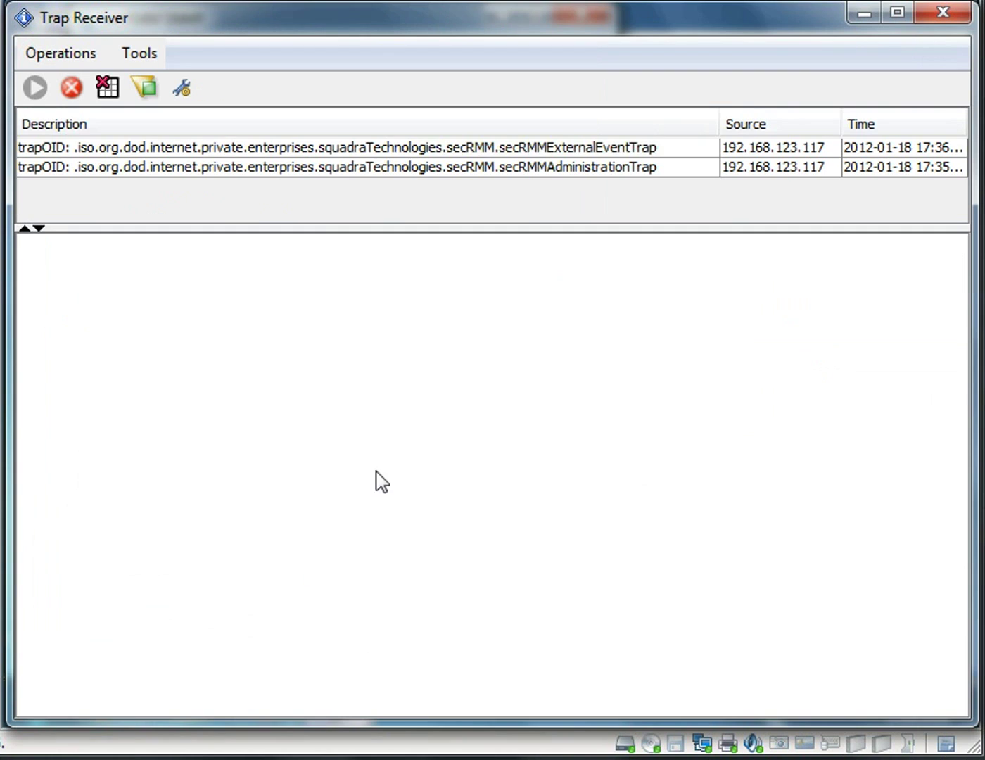
{"action": "left_click", "coordinate": [226, 150]}
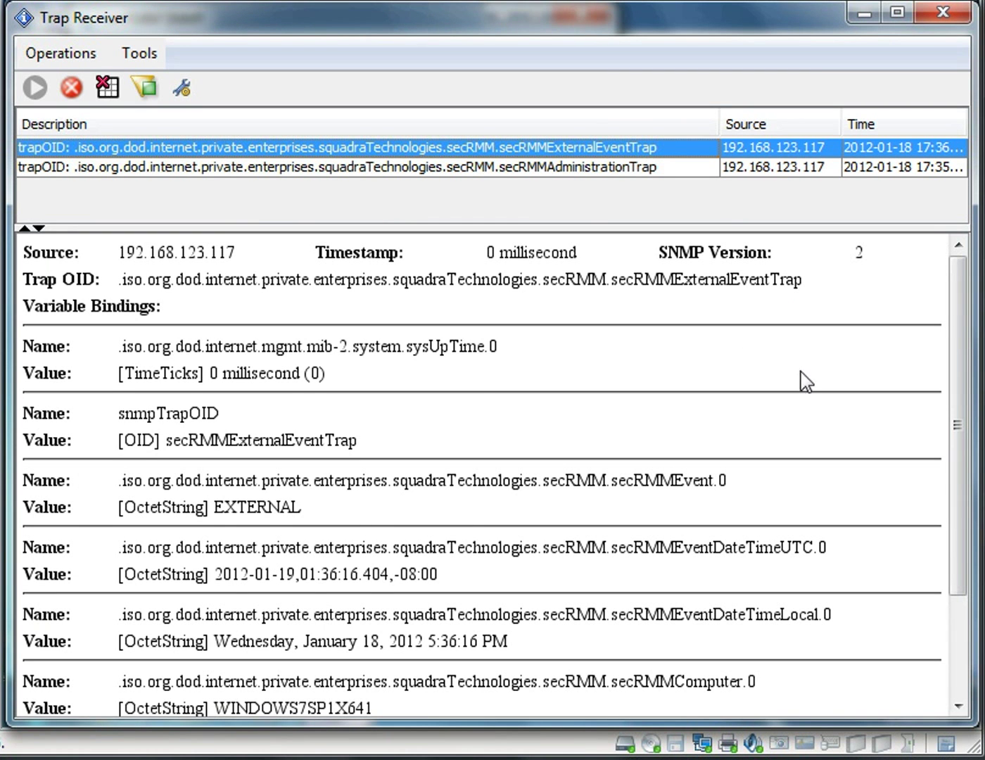
{"action": "left_click_drag", "start_coordinate": [958, 334], "coordinate": [946, 513]}
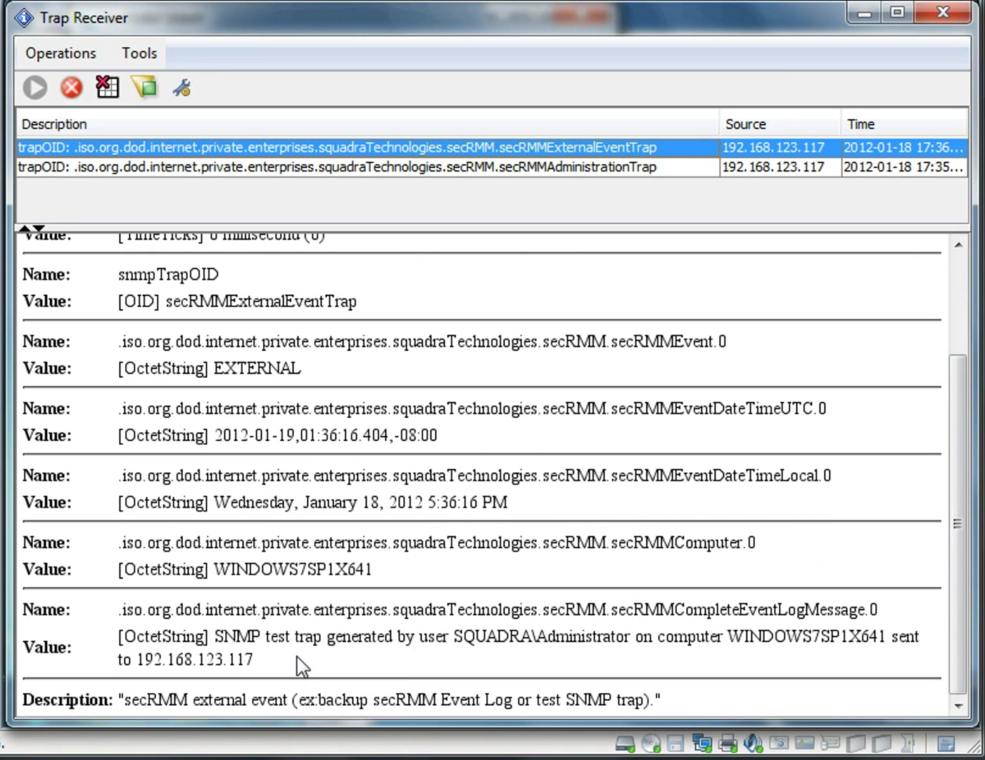
{"action": "left_click_drag", "start_coordinate": [217, 638], "coordinate": [926, 670]}
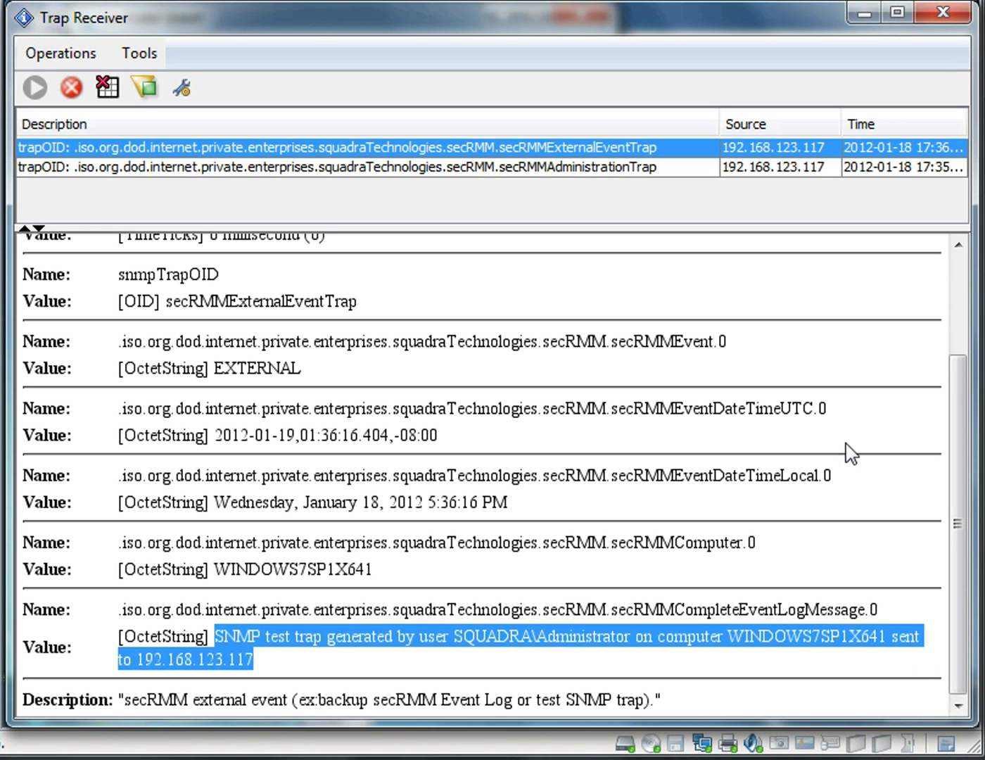
{"action": "left_click", "coordinate": [862, 13]}
{"action": "key", "text": "alt+Tab"}
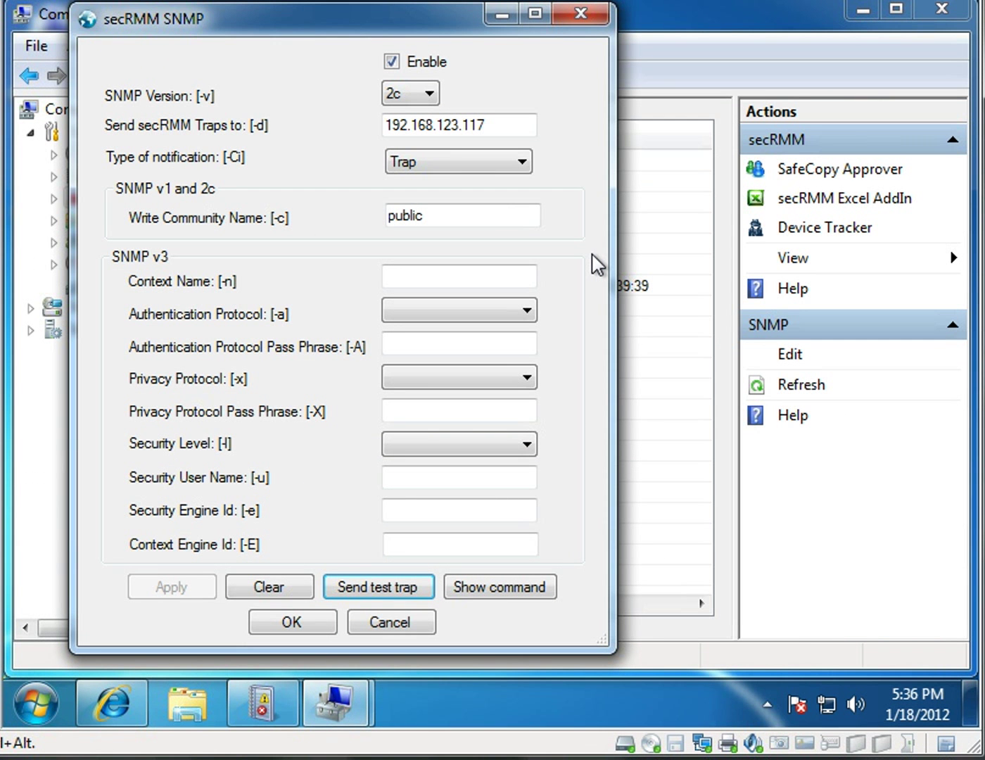
- Accept the secRMM SNMP settings and refresh the secRMM log in Event Viewer
{"action": "left_click", "coordinate": [286, 623]}
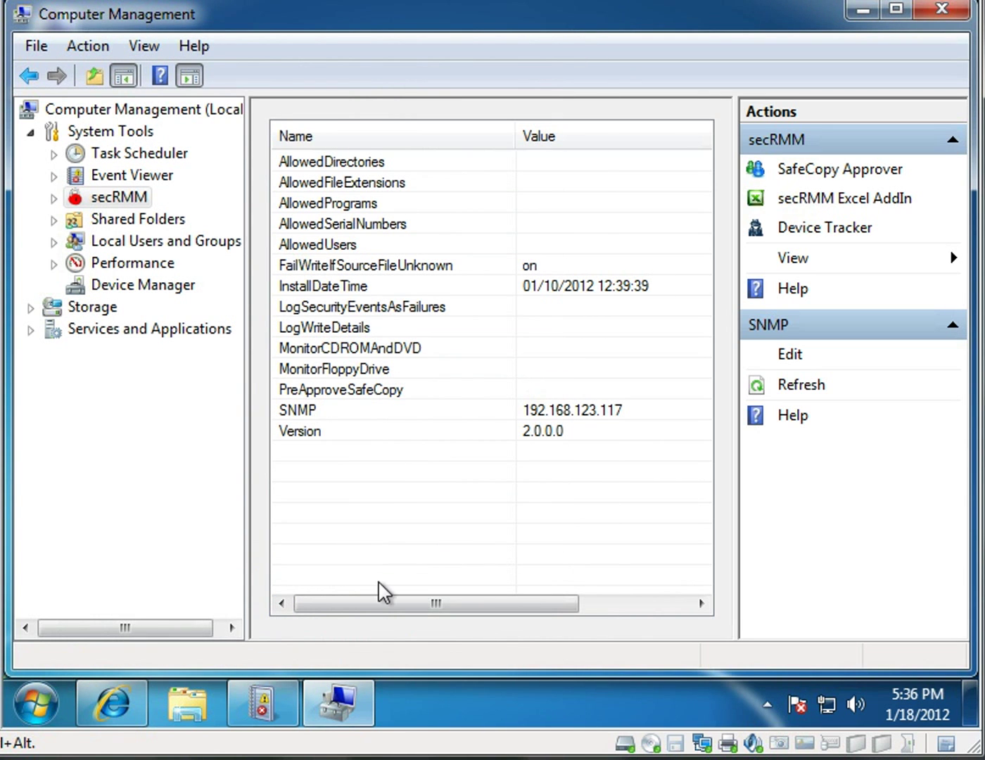
{"action": "left_click", "coordinate": [268, 703]}
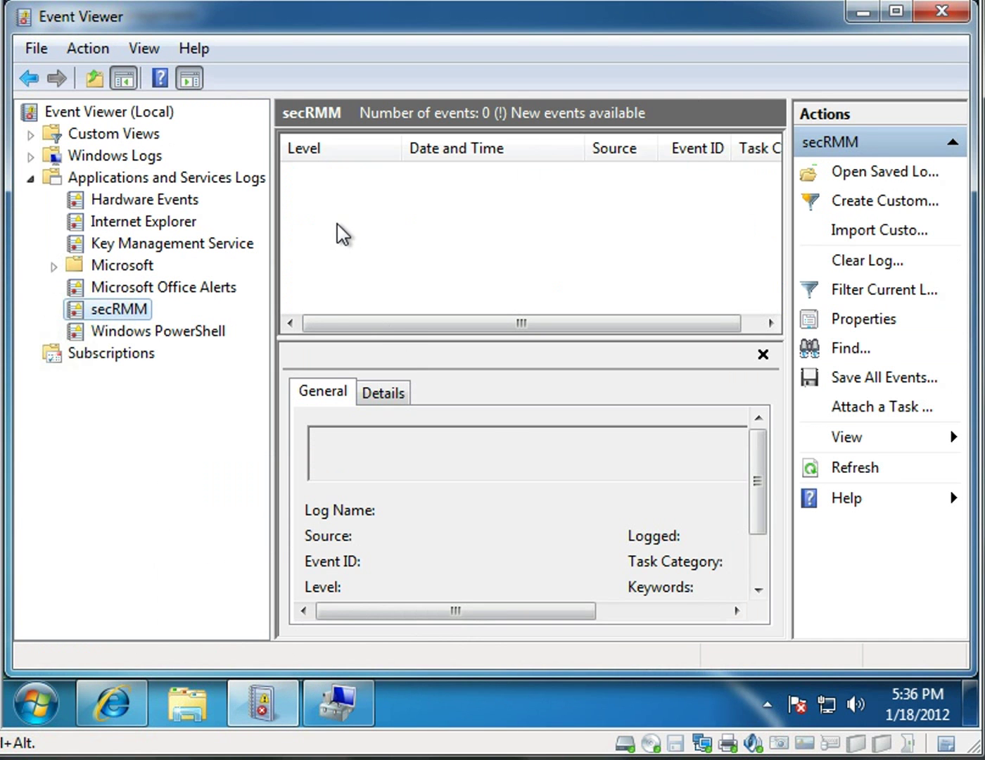
{"action": "key", "text": "F5"}
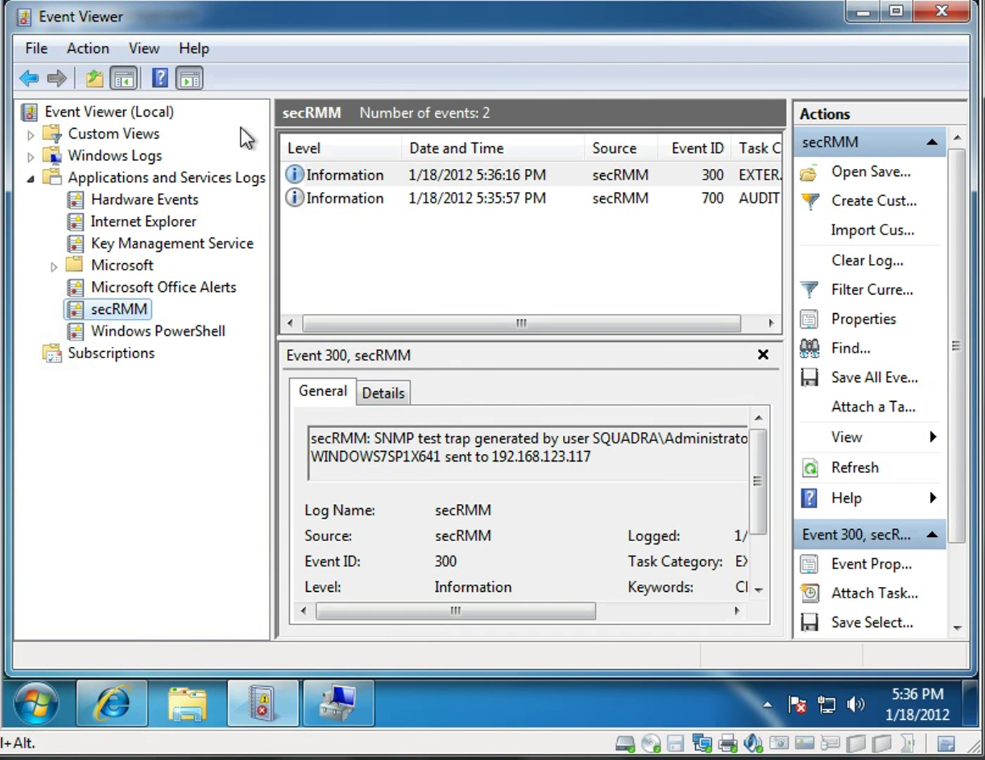
- Connect the Chipsbrand USB Mass Storage Device to the virtual machine, disconnecting it from the host
{"action": "left_click", "coordinate": [2, 0]}
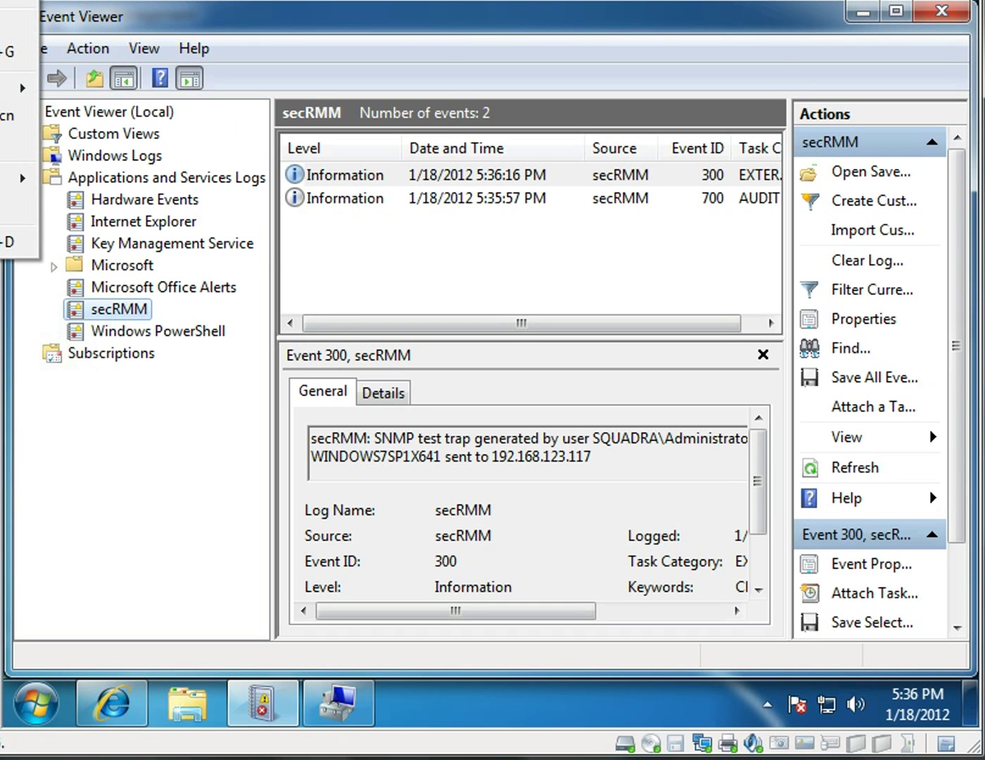
{"action": "mouse_move", "coordinate": [14, 0]}
{"action": "mouse_move", "coordinate": [224, 214]}
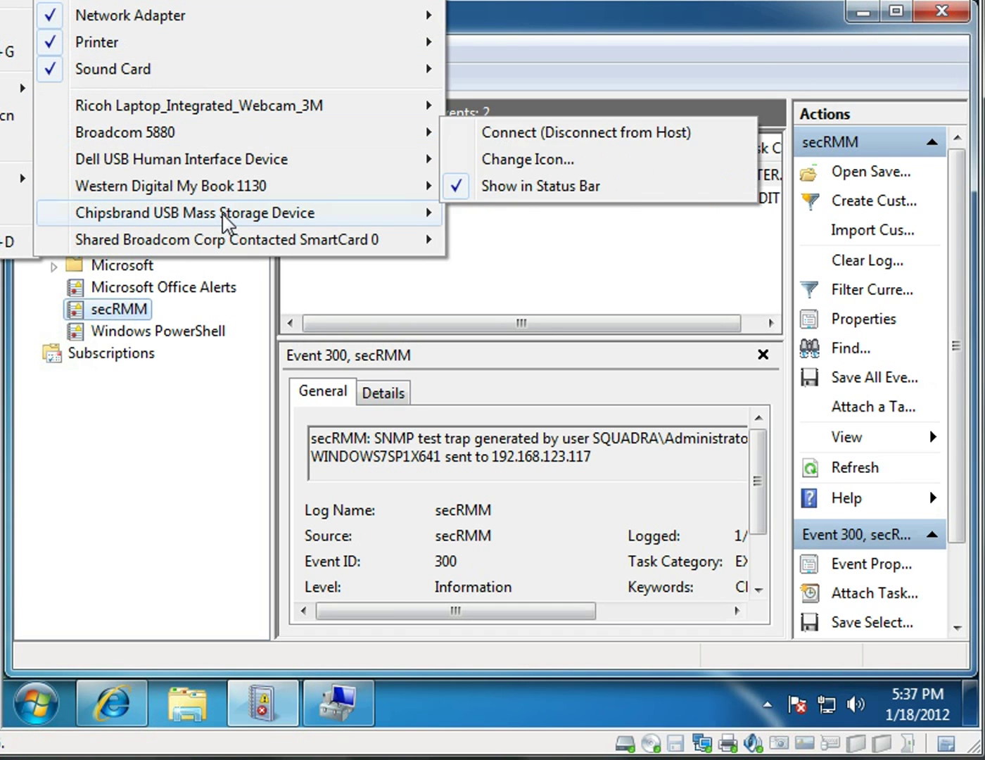
{"action": "left_click", "coordinate": [556, 215]}
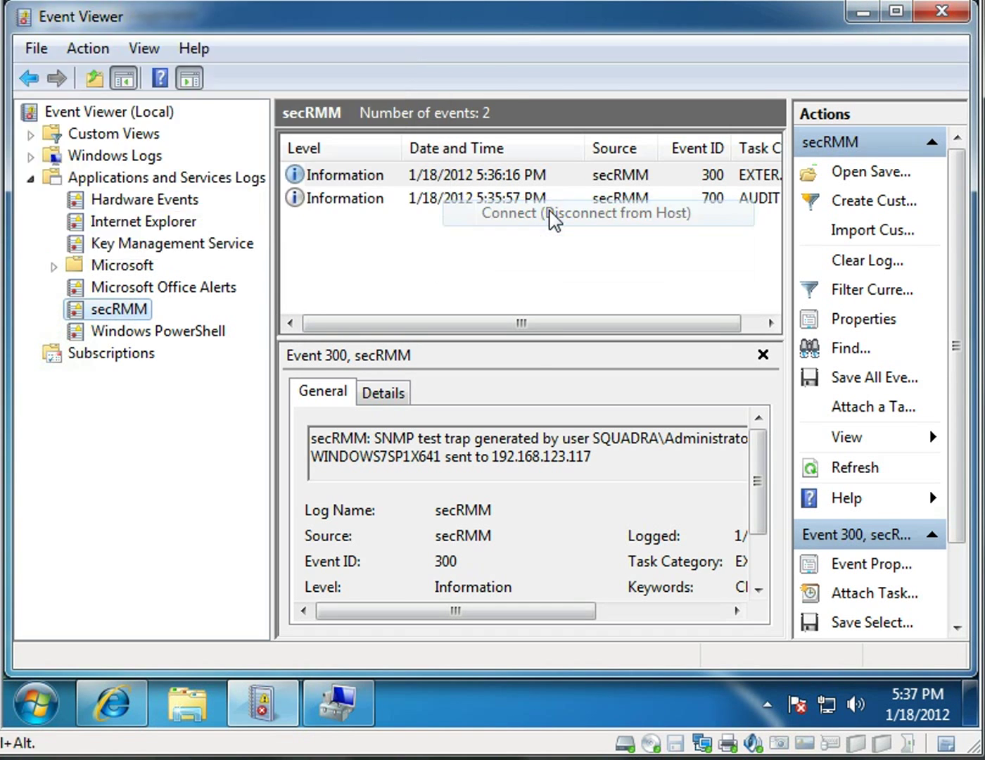
{"action": "left_click", "coordinate": [407, 370]}
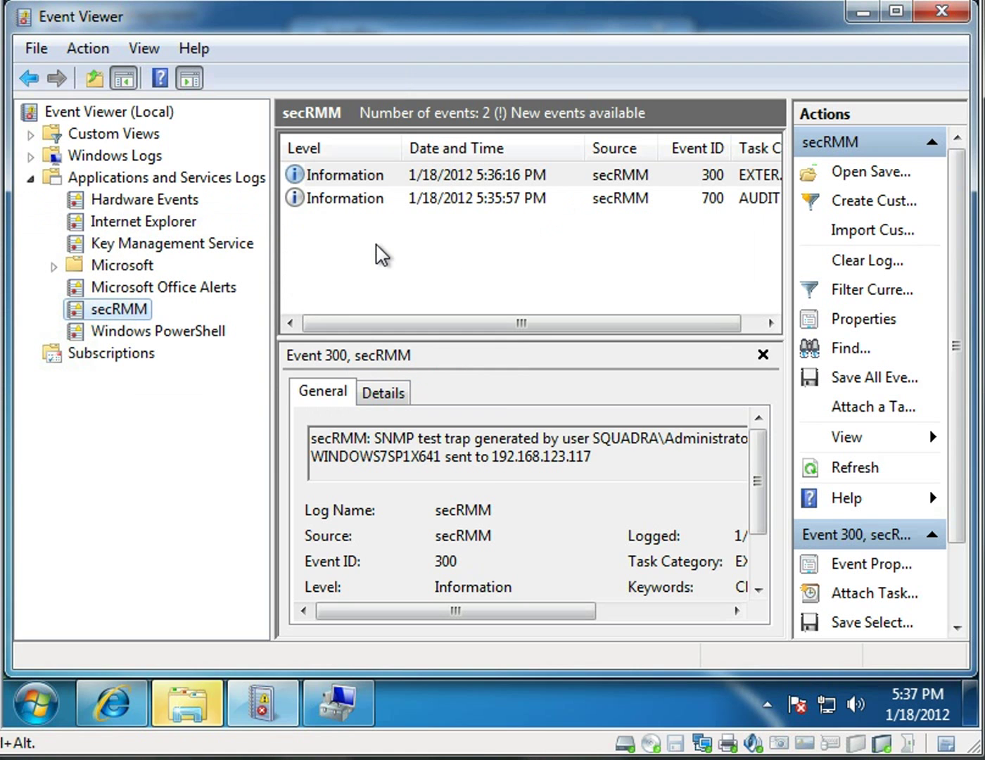
- Refresh the secRMM event log and open Removable Disk (E:) to view its files
{"action": "key", "text": "F5"}
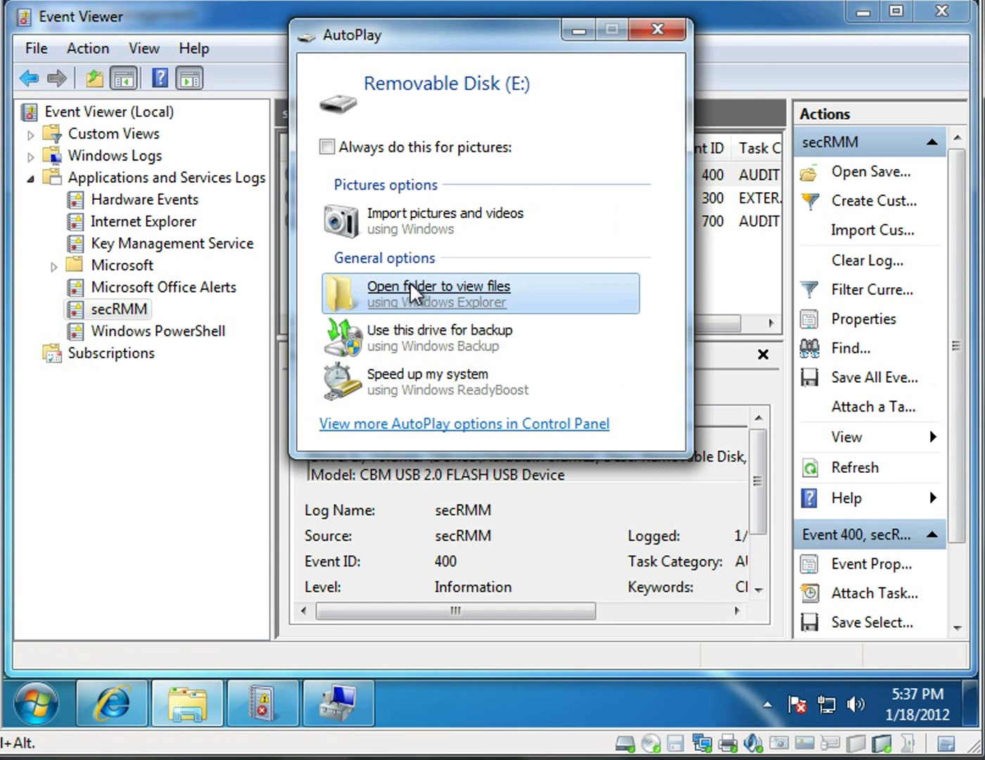
{"action": "left_click", "coordinate": [415, 293]}
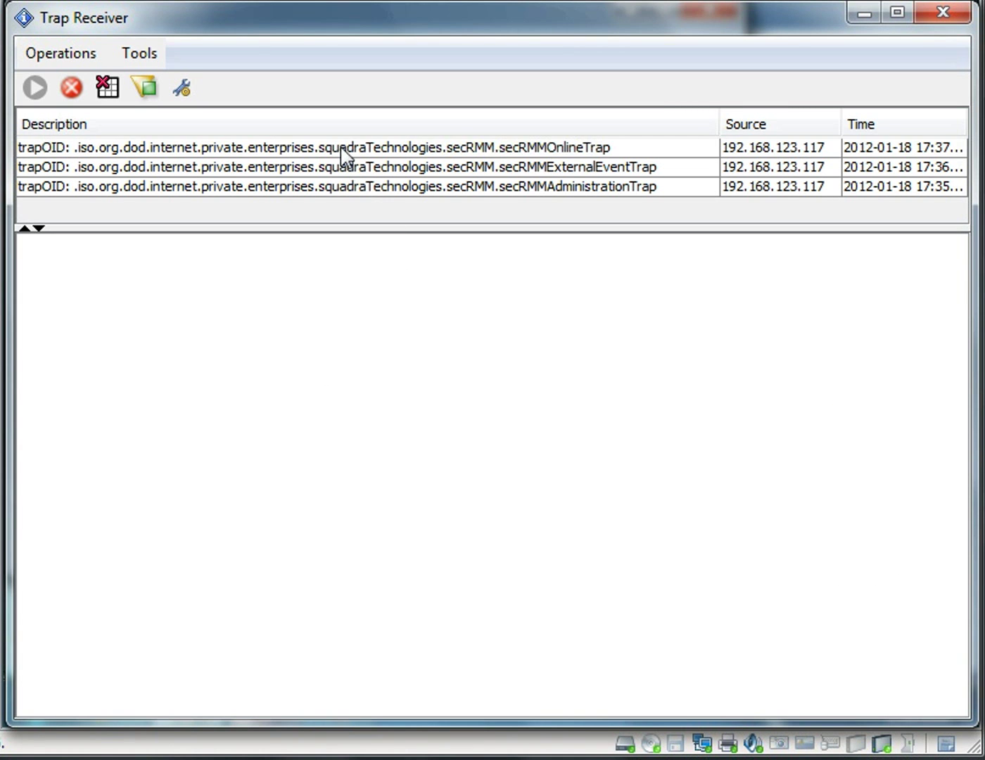
- Inspect the secRMMOnlineTrap's variable bindings in the Trap Receiver, including its complete event log message
{"action": "left_click", "coordinate": [341, 148]}
{"action": "left_click_drag", "start_coordinate": [959, 349], "coordinate": [960, 591]}
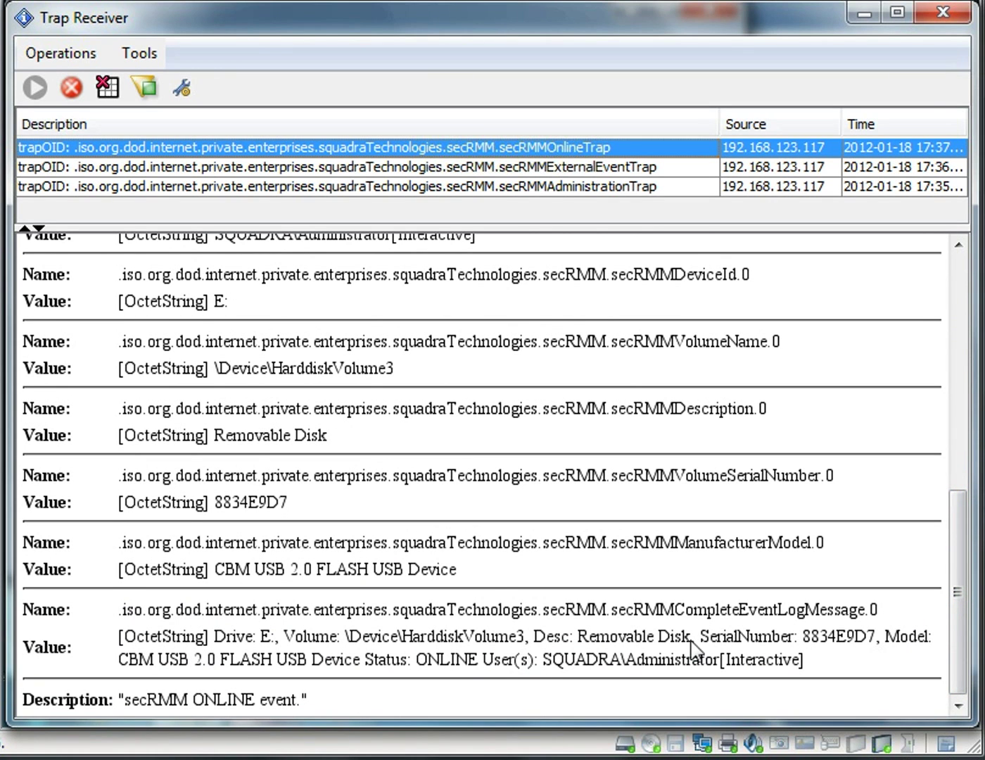
{"action": "mouse_move", "coordinate": [956, 575]}
{"action": "left_mouse_down"}
{"action": "mouse_move", "coordinate": [955, 548]}
{"action": "mouse_move", "coordinate": [955, 583]}
{"action": "left_mouse_up"}
{"action": "left_click_drag", "start_coordinate": [964, 532], "coordinate": [934, 226]}
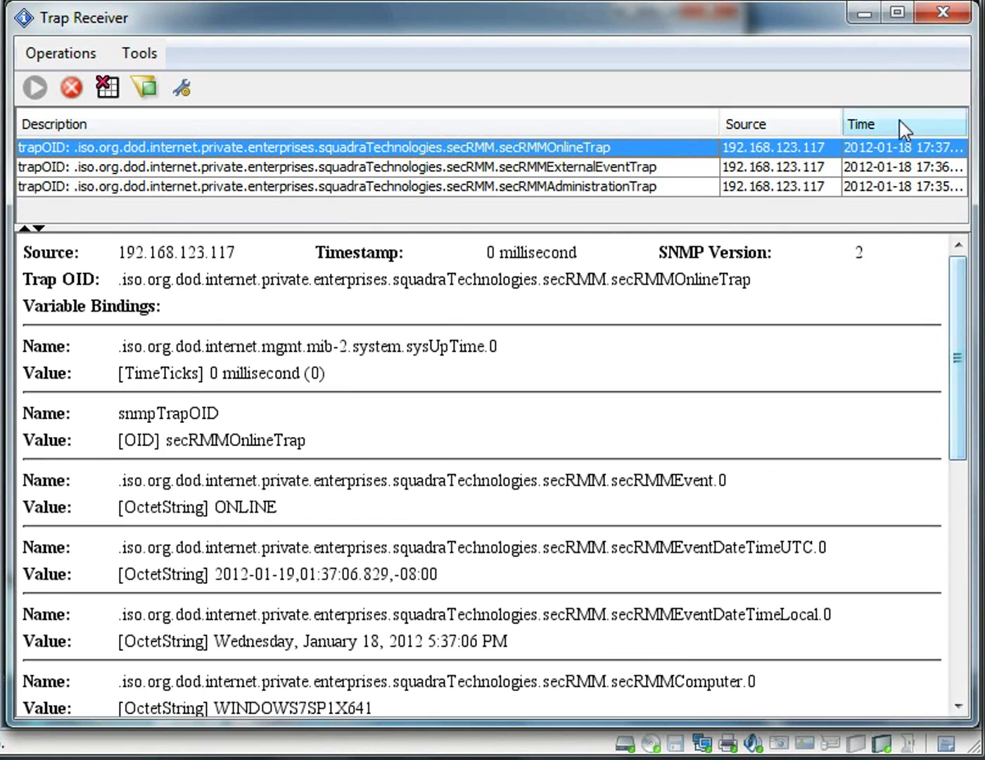
{"action": "left_click", "coordinate": [866, 21]}
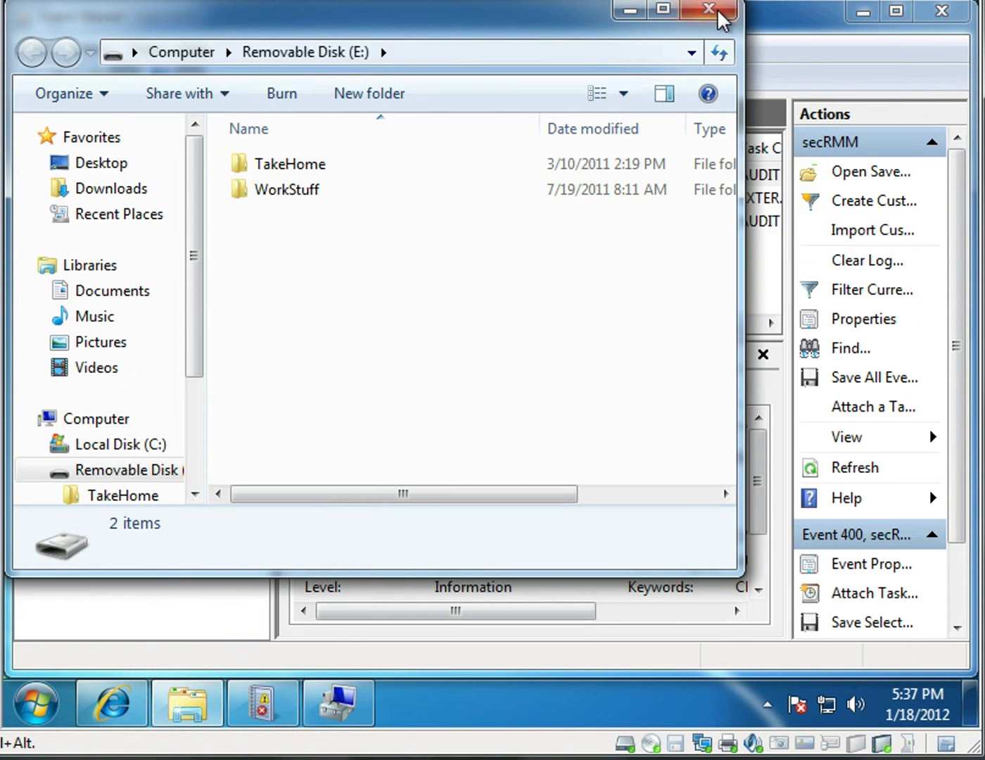
- Open the secRMM Excel AddIn from Computer Management and turn on receiving new events in its secRMM worksheet
{"action": "left_click", "coordinate": [631, 13]}
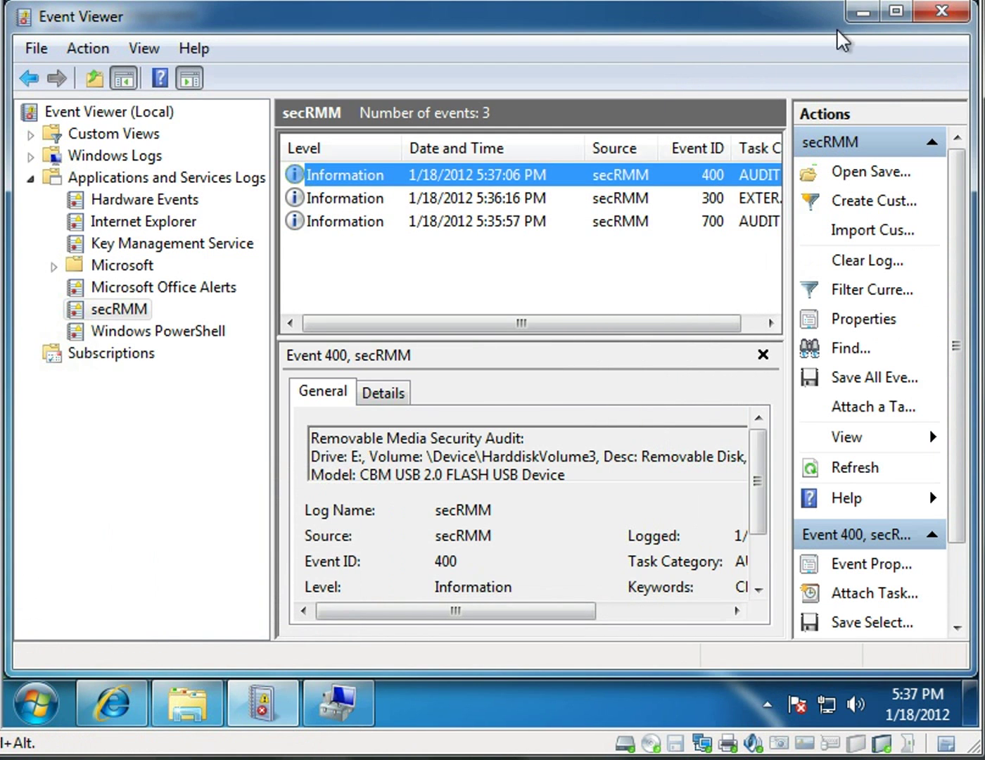
{"action": "left_click", "coordinate": [864, 12]}
{"action": "left_click", "coordinate": [824, 200]}
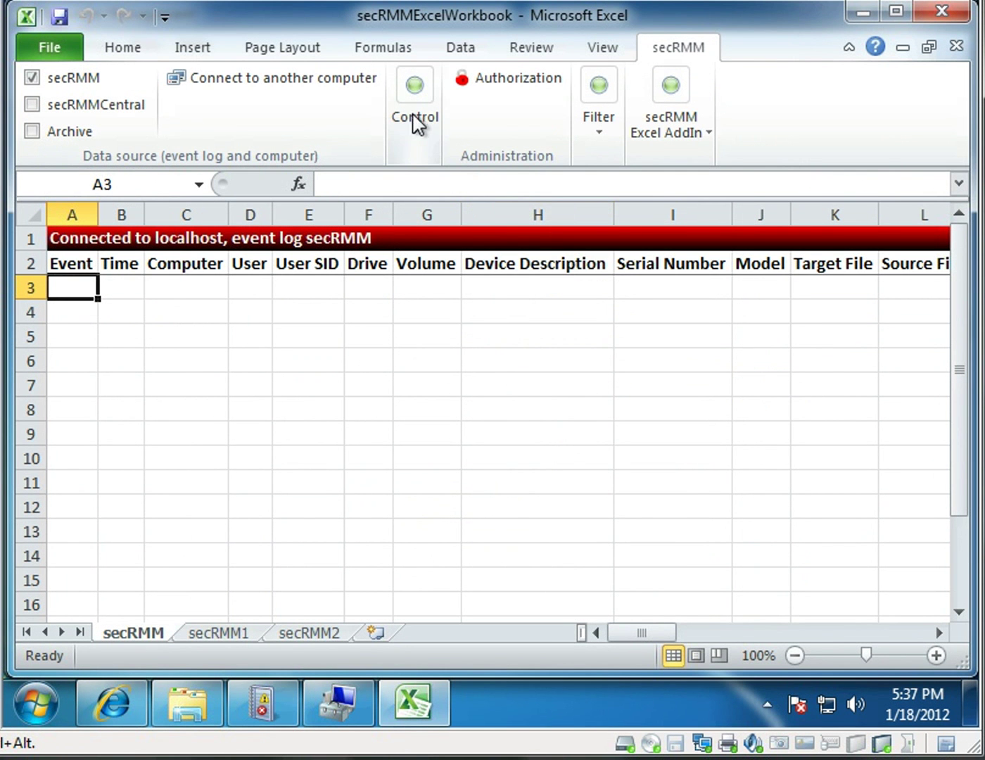
{"action": "left_click", "coordinate": [416, 133]}
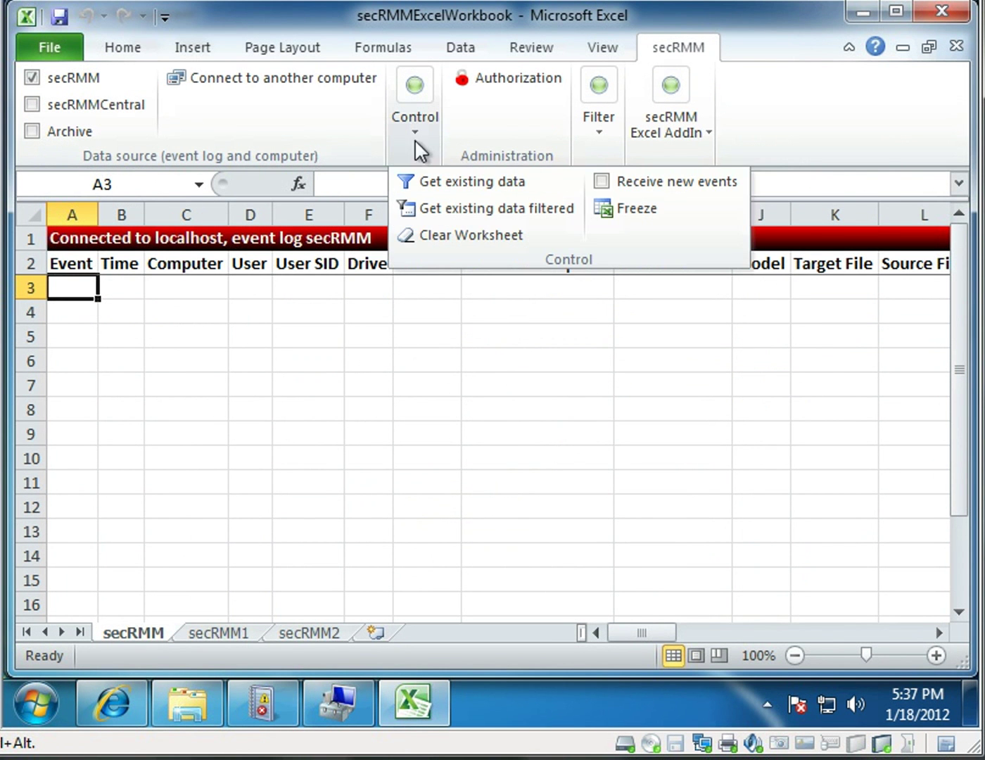
{"action": "left_click", "coordinate": [611, 185]}
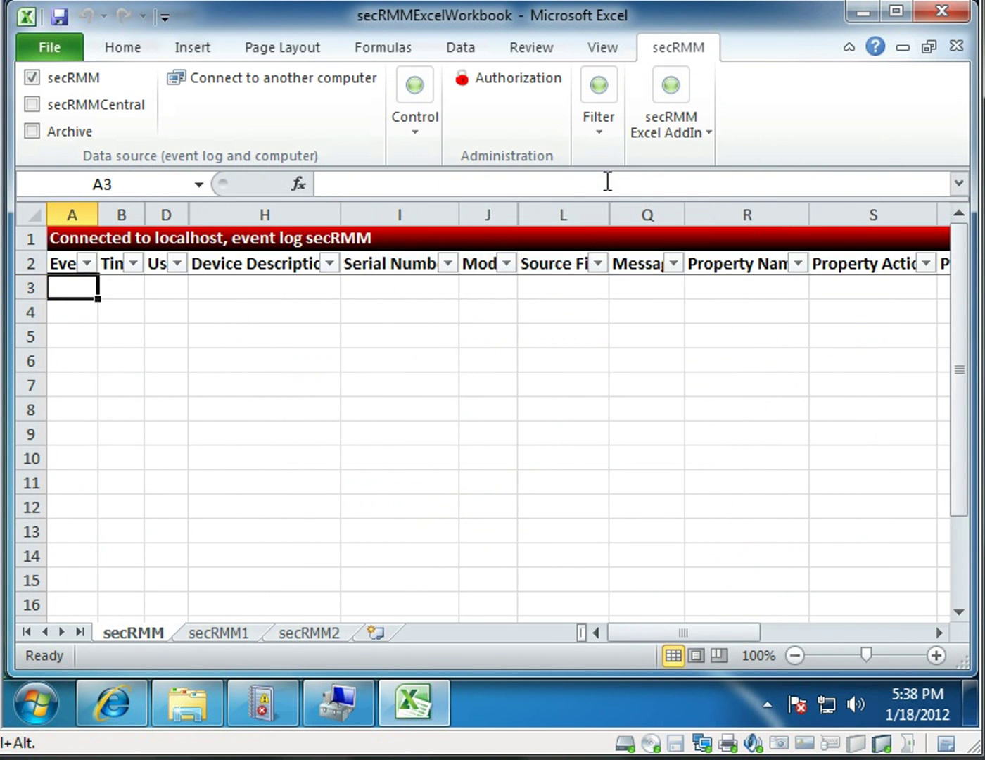
{"action": "left_click", "coordinate": [864, 16]}
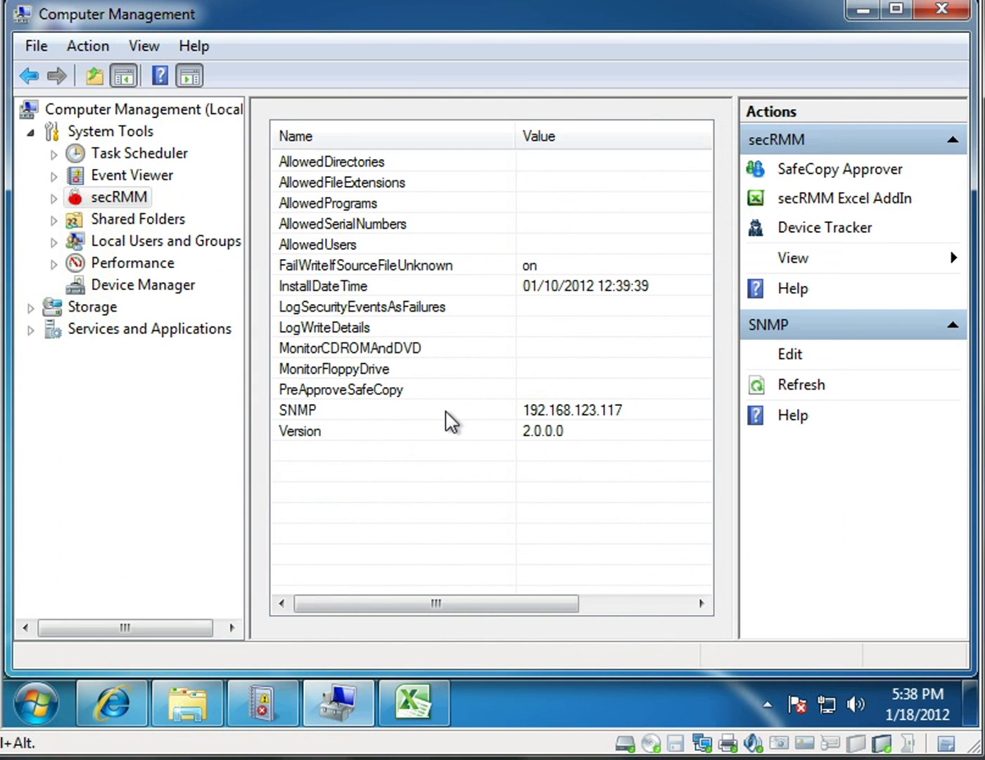
- Copy the secRMMInstallx64 installer from C:\temp\secRMM in Windows Explorer
{"action": "left_click", "coordinate": [199, 683]}
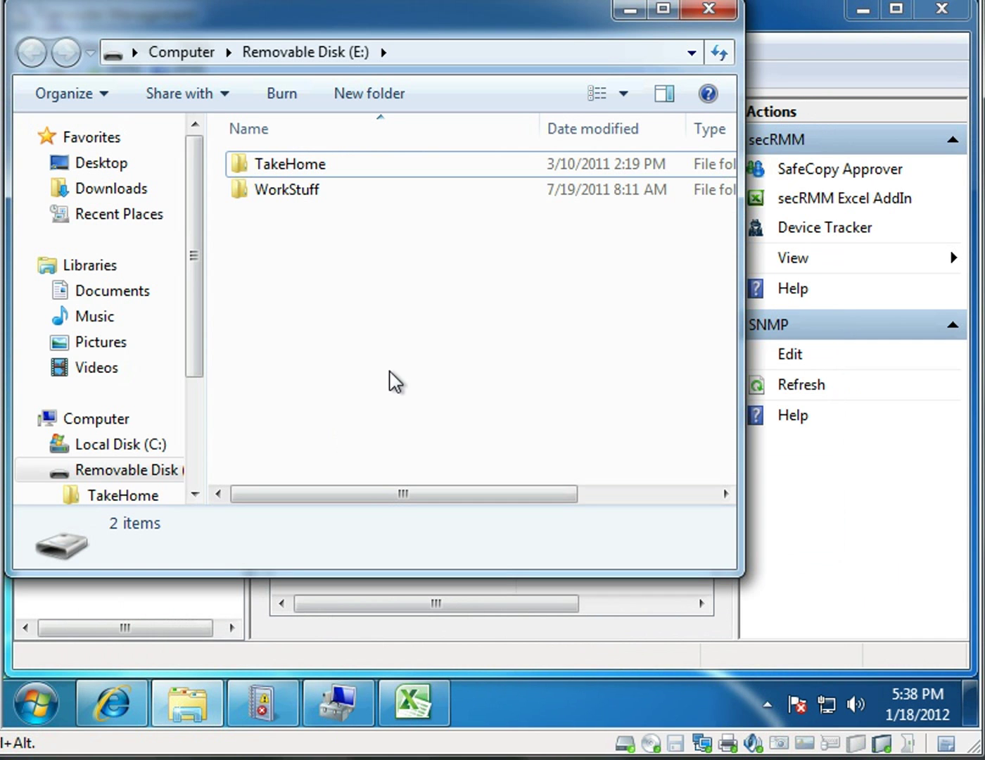
{"action": "scroll", "coordinate": [193, 330], "scroll_direction": "down", "scroll_amount": 2}
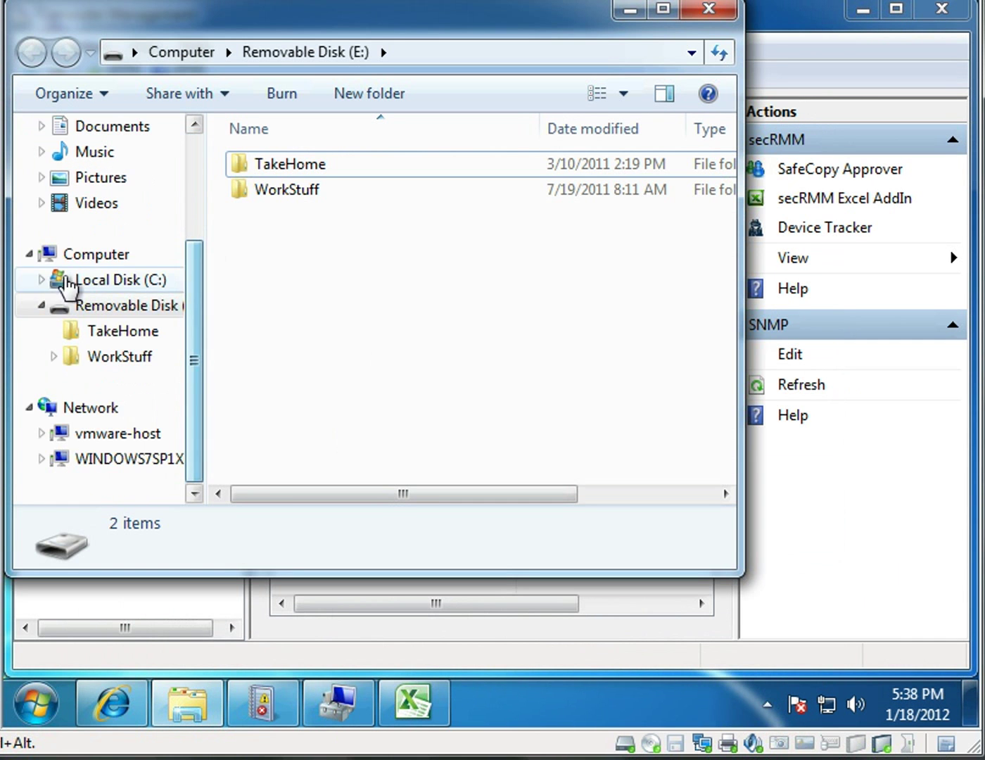
{"action": "left_click", "coordinate": [41, 284]}
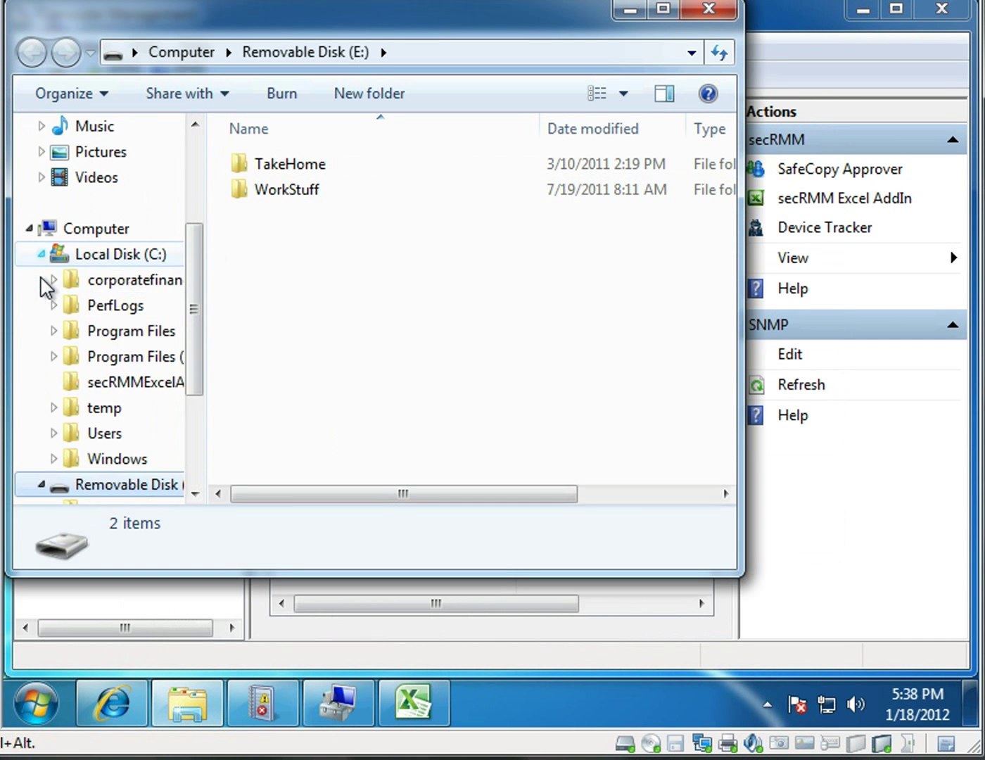
{"action": "left_click", "coordinate": [54, 408]}
{"action": "left_click", "coordinate": [128, 462]}
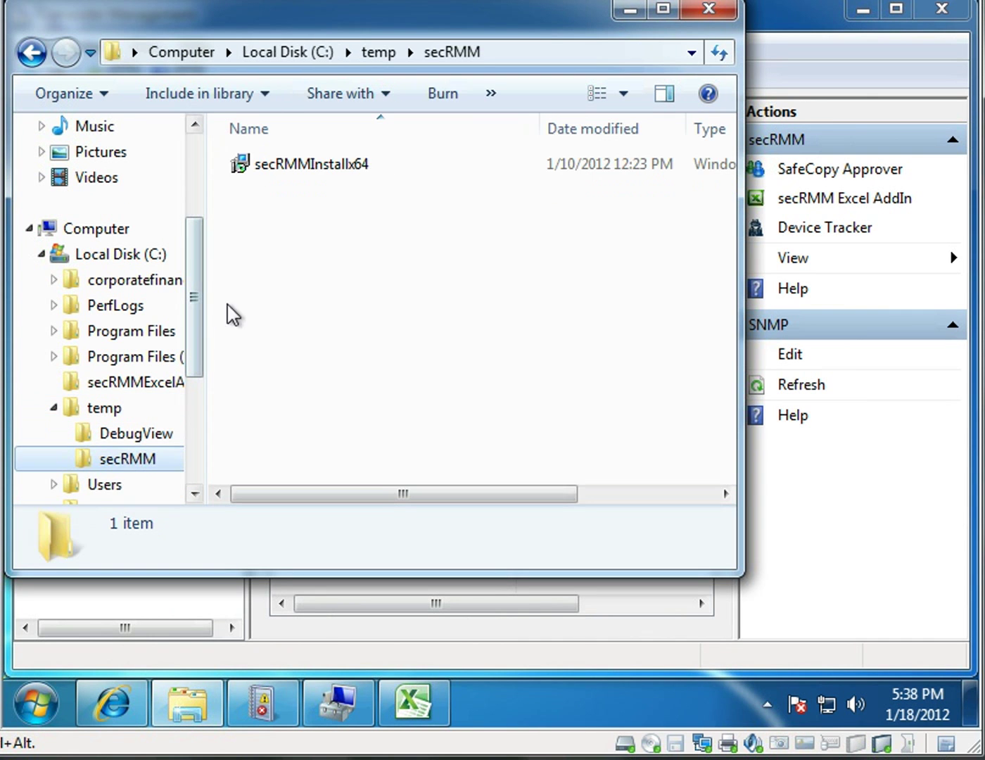
{"action": "right_click", "coordinate": [306, 171]}
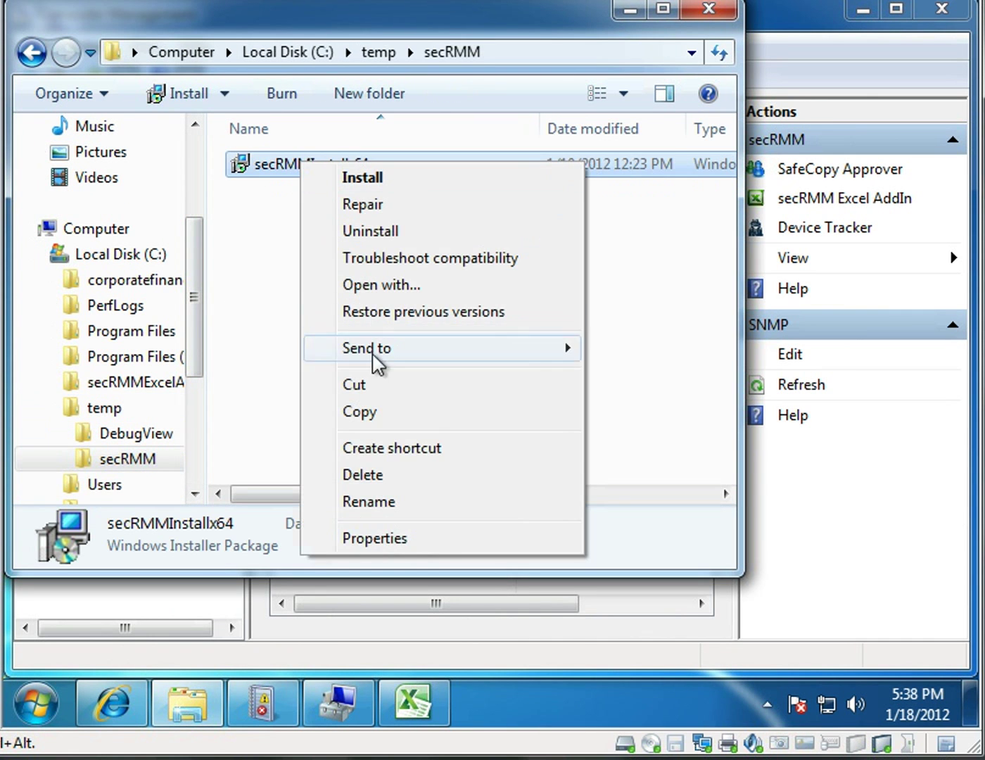
{"action": "left_click", "coordinate": [367, 414]}
- Paste the copied installer into the TakeHome folder on Removable Disk (E:) and minimize the open windows
{"action": "left_click_drag", "start_coordinate": [198, 281], "coordinate": [197, 415]}
{"action": "left_click", "coordinate": [102, 310]}
{"action": "double_click", "coordinate": [274, 171]}
{"action": "right_click", "coordinate": [269, 230]}
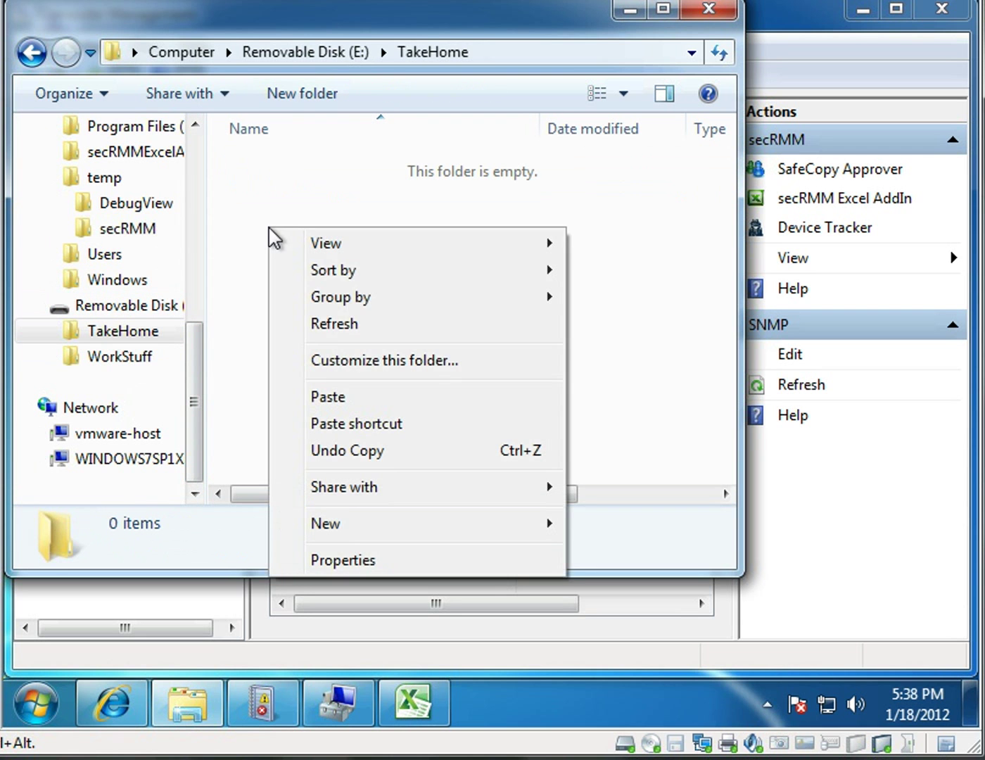
{"action": "left_click", "coordinate": [329, 398]}
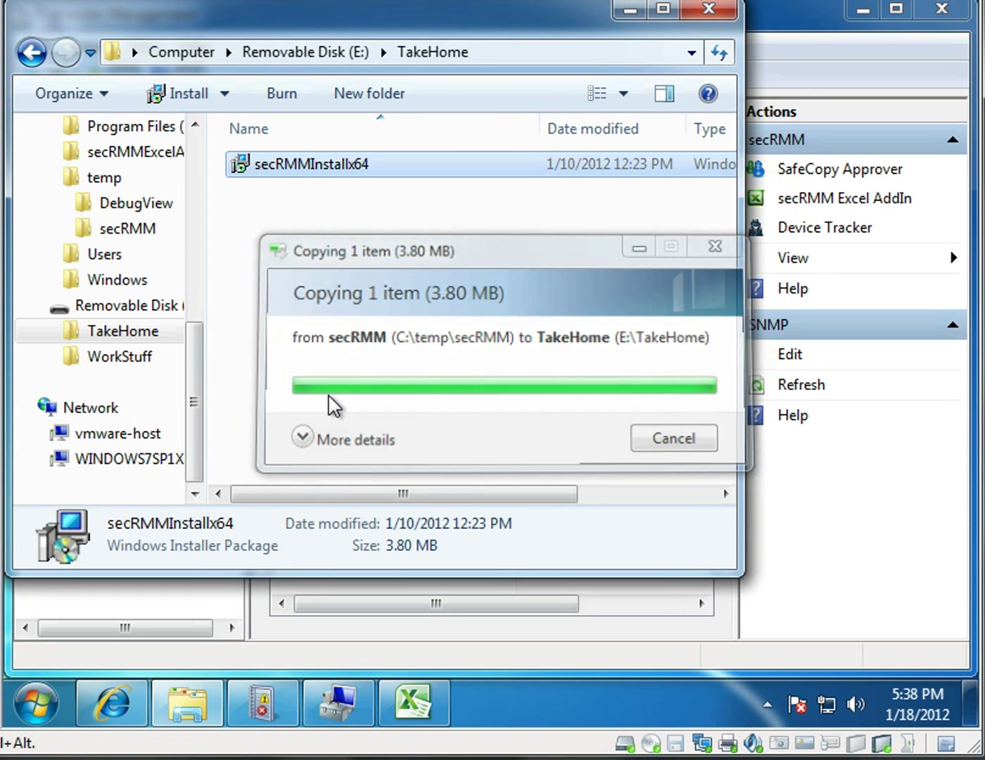
{"action": "left_click", "coordinate": [630, 10]}
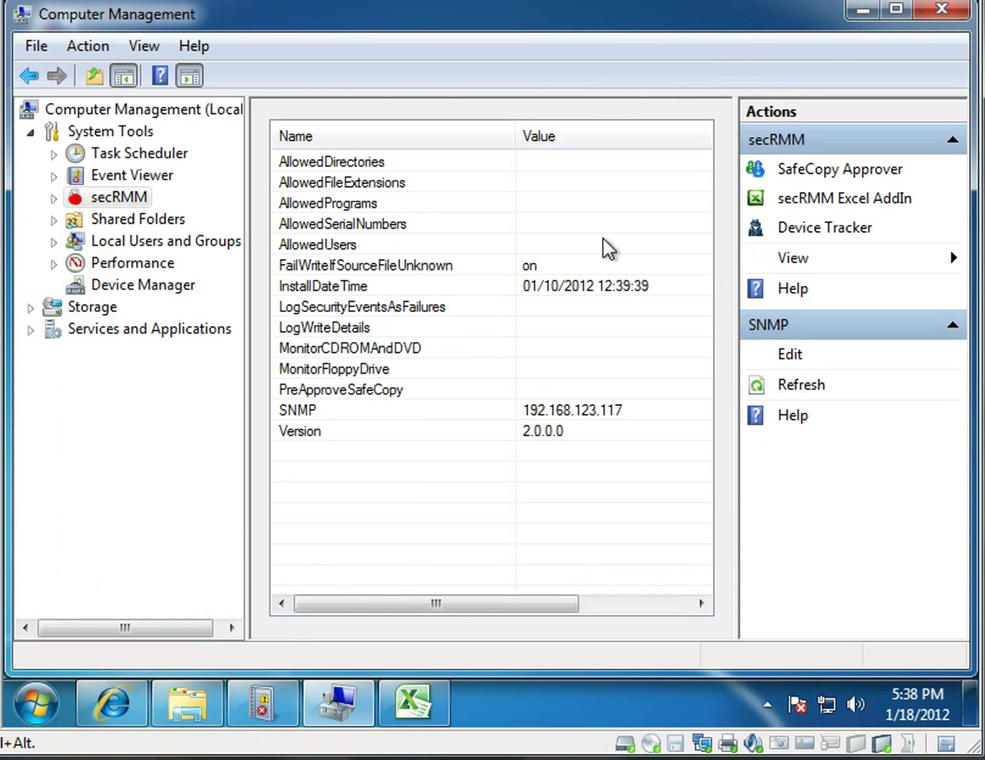
{"action": "left_click", "coordinate": [863, 10]}
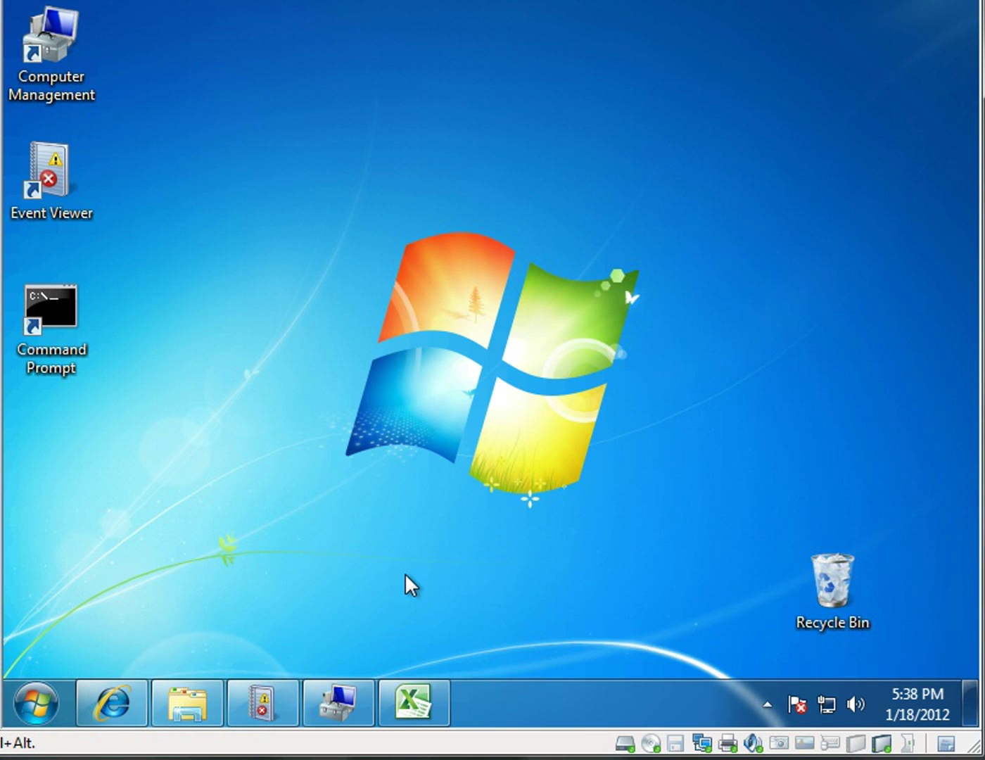
- Refresh the secRMM log in Event Viewer and read the full message of event 402
{"action": "left_click", "coordinate": [268, 694]}
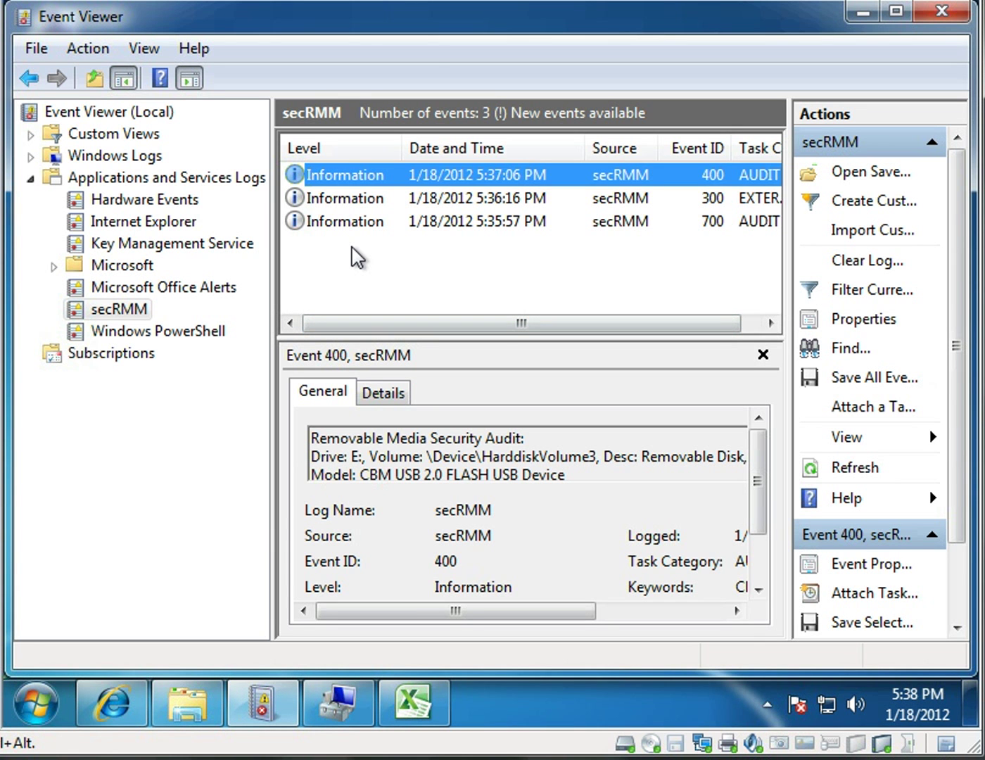
{"action": "key", "text": "F5"}
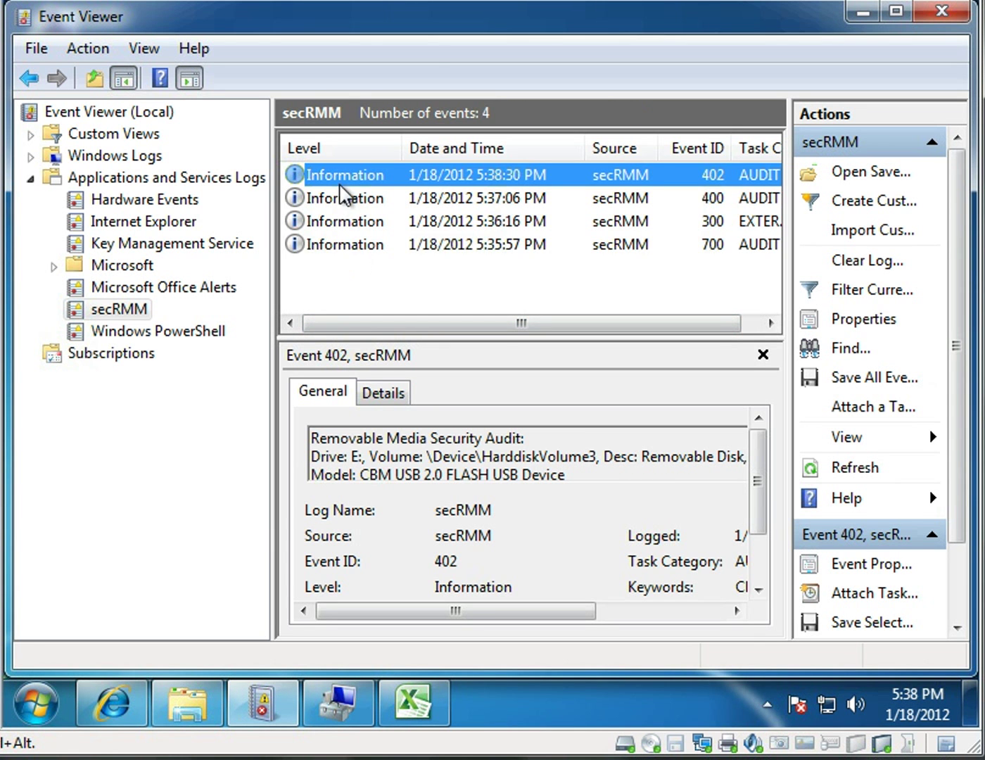
{"action": "double_click", "coordinate": [339, 185]}
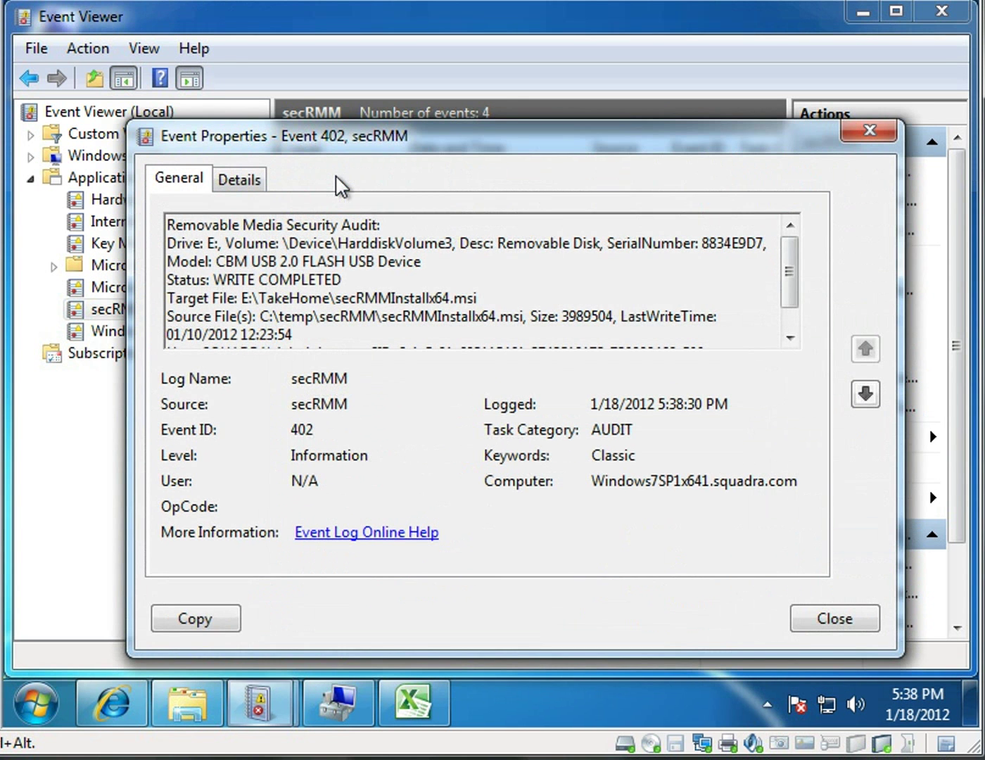
{"action": "left_click_drag", "start_coordinate": [790, 279], "coordinate": [792, 330]}
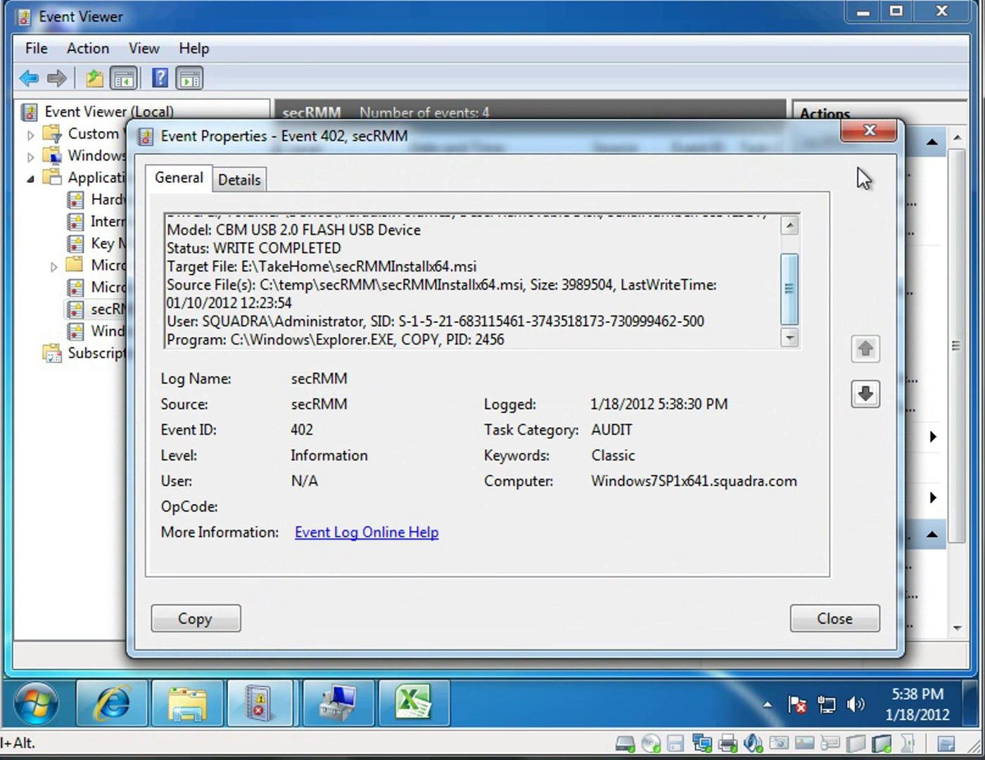
{"action": "left_click", "coordinate": [878, 134]}
- Switch to the secRMM Excel workbook and review the full details of the event in row 3
{"action": "left_click", "coordinate": [413, 702]}
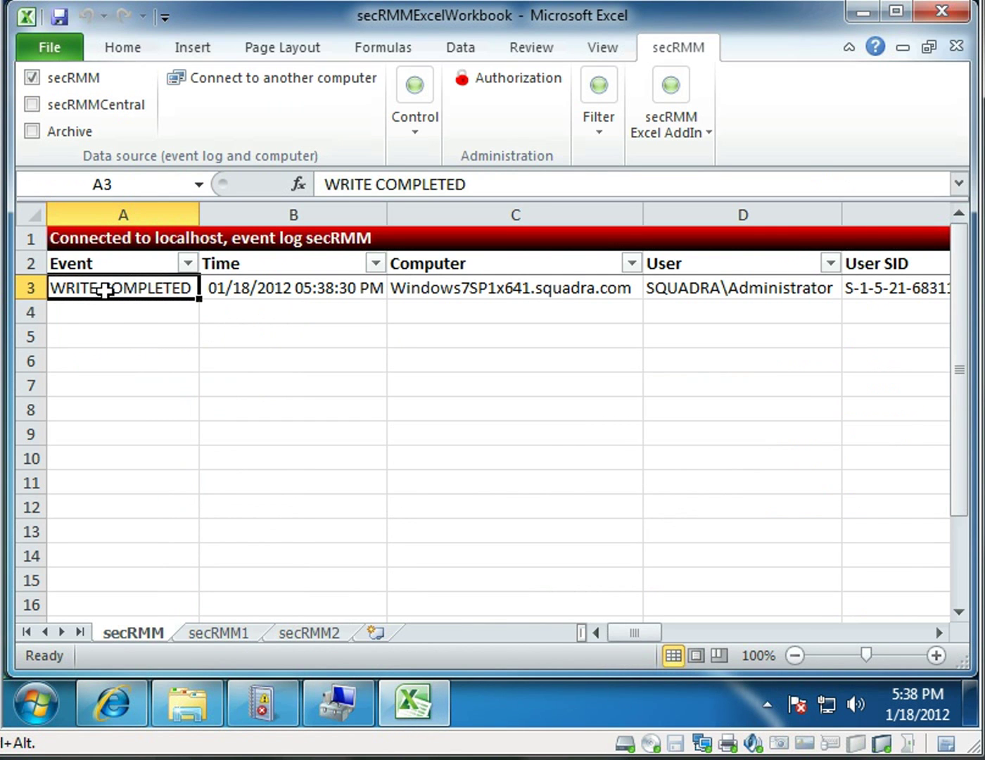
{"action": "double_click", "coordinate": [105, 299]}
{"action": "left_click_drag", "start_coordinate": [365, 82], "coordinate": [324, 21]}
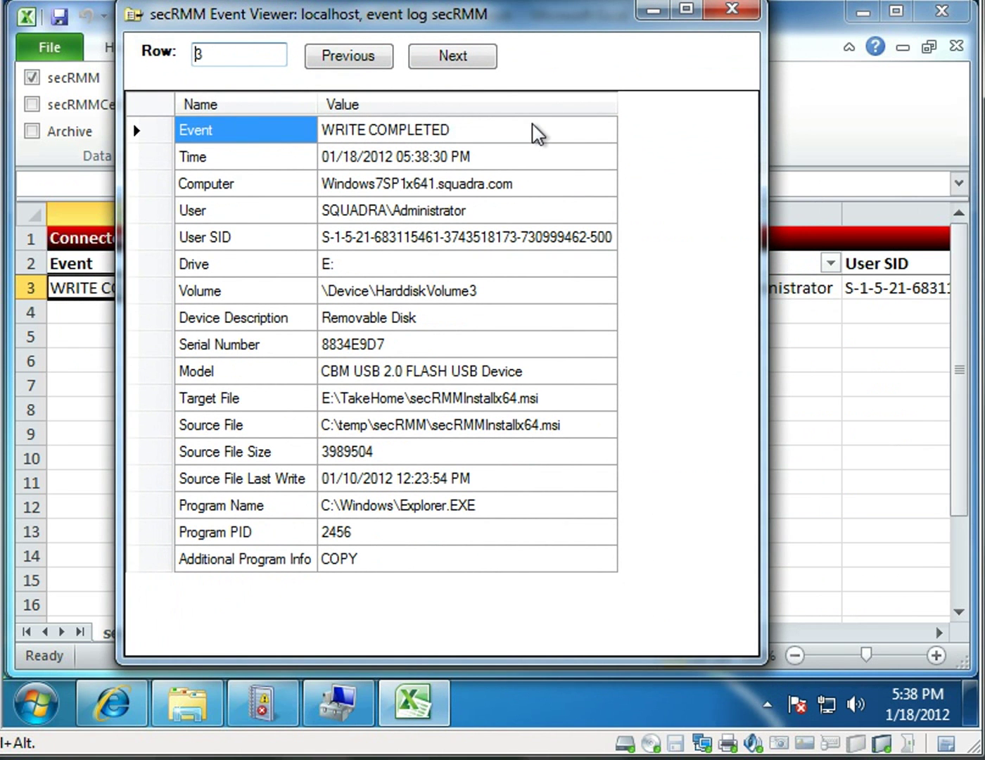
{"action": "mouse_move", "coordinate": [300, 732]}
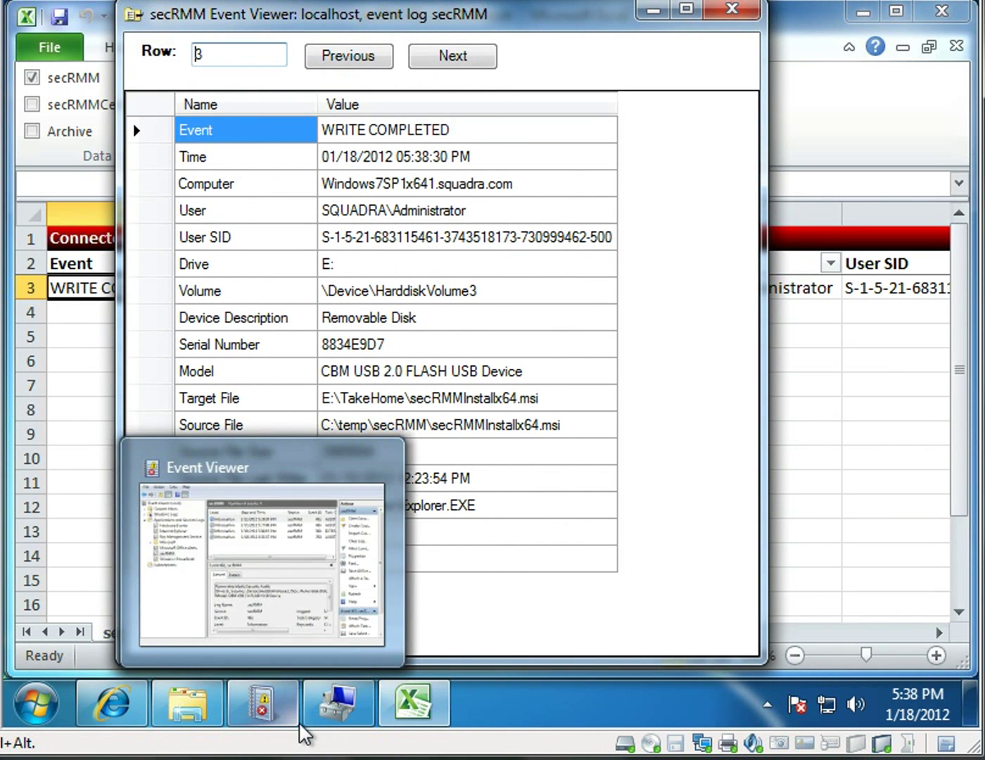